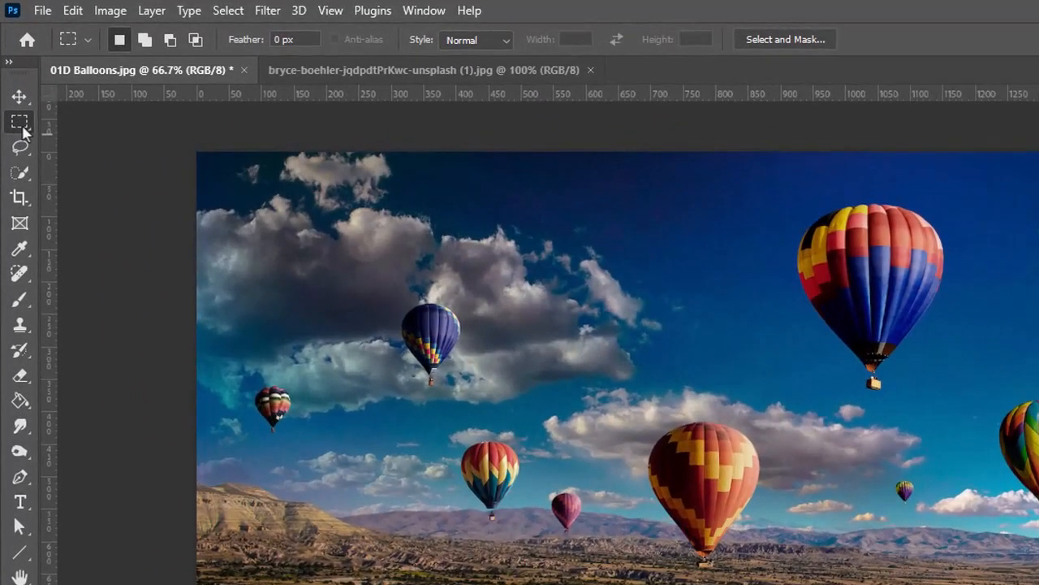
Show the Marquee tool's variants: rectangular, elliptical, single row and single column.
{"action": "right_click", "coordinate": [20, 123]}
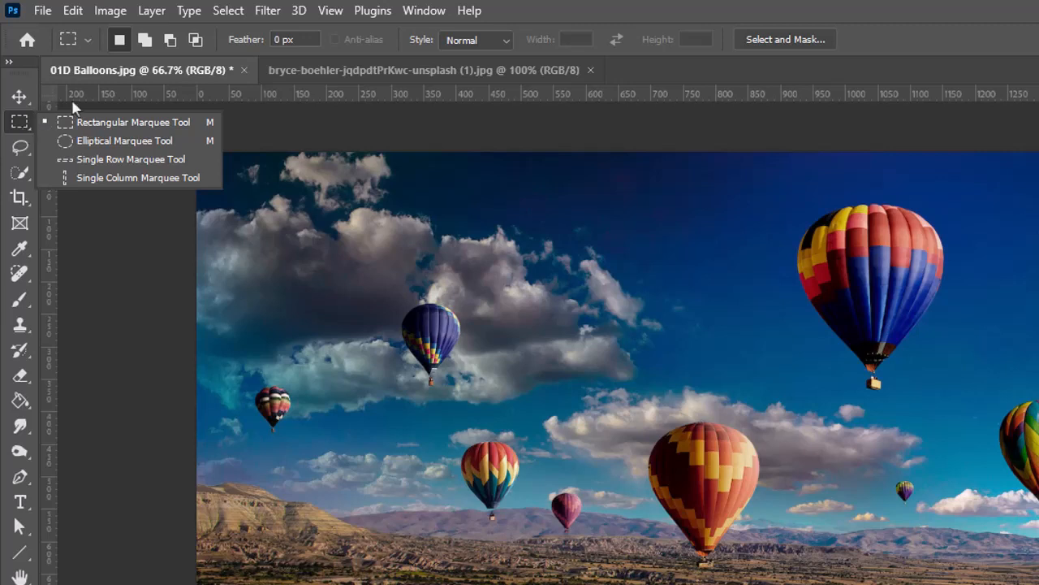
Activate the Lasso Tool and display its plain, polygonal and magnetic lasso variants.
{"action": "left_click", "coordinate": [30, 150]}
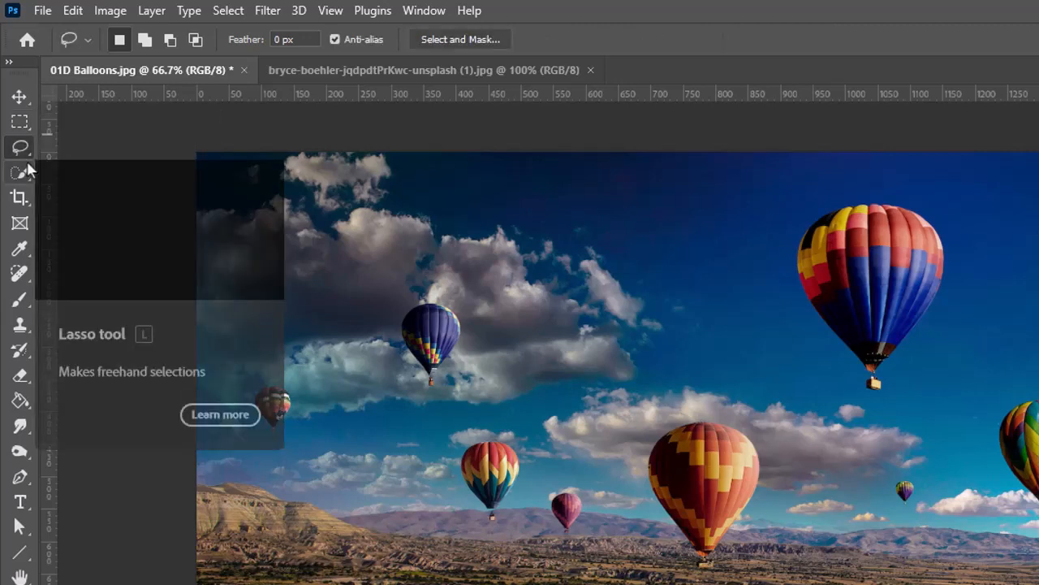
{"action": "right_click", "coordinate": [23, 155]}
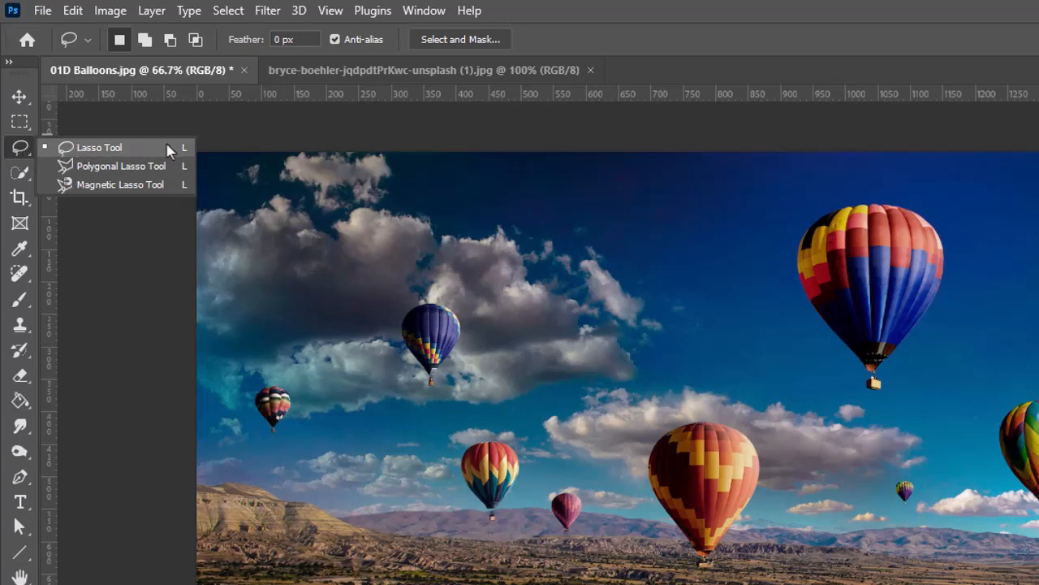
{"action": "left_click", "coordinate": [22, 152]}
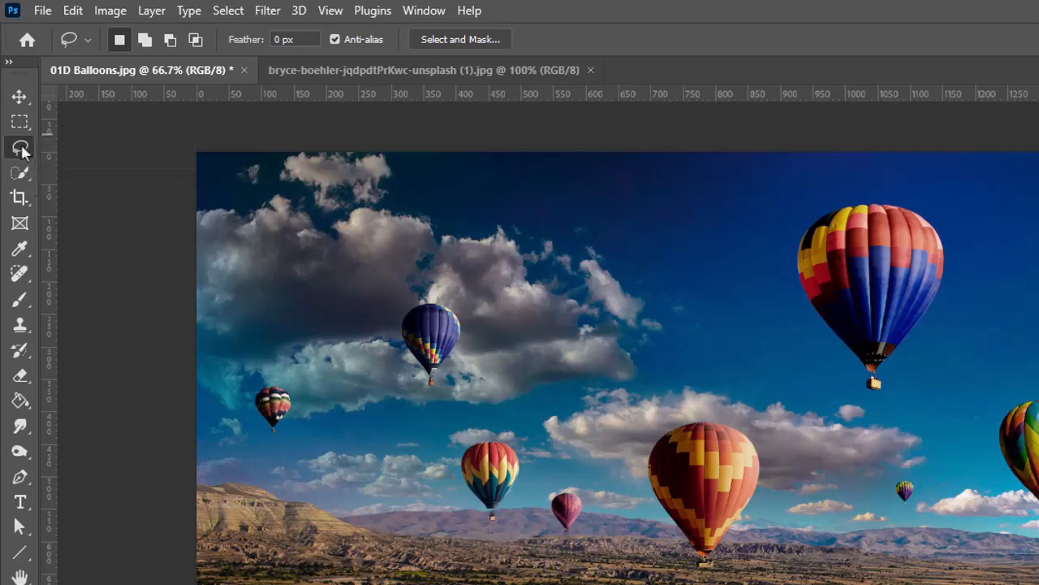
{"action": "right_click", "coordinate": [22, 152]}
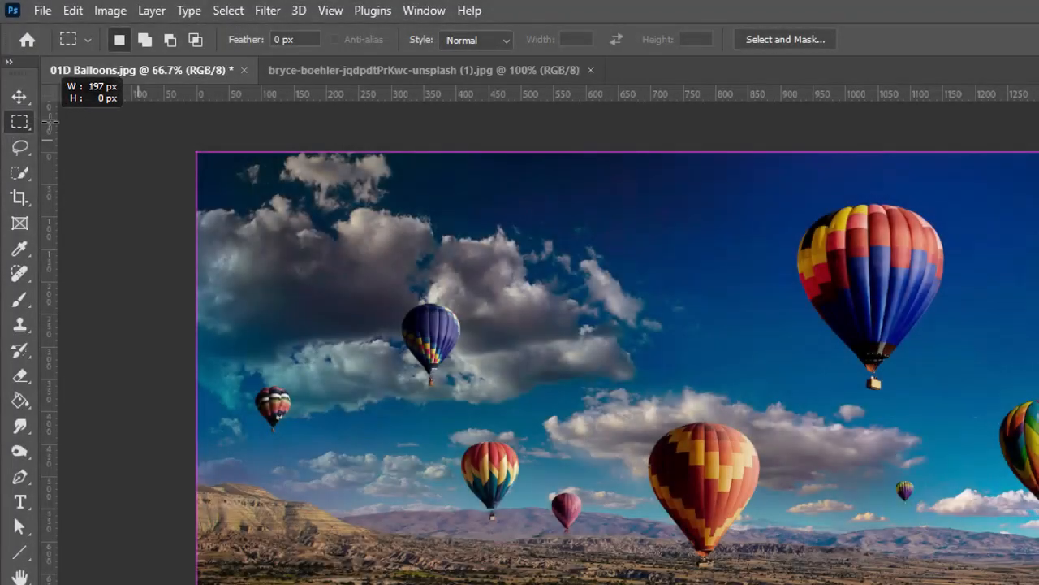
Cycle through Polygonal and Magnetic Lasso with L and Shift+L, ending on the plain Lasso.
{"action": "mouse_move", "coordinate": [268, 152]}
{"action": "left_mouse_down"}
{"action": "mouse_move", "coordinate": [329, 149]}
{"action": "mouse_move", "coordinate": [199, 138]}
{"action": "mouse_move", "coordinate": [421, 131]}
{"action": "left_mouse_up"}
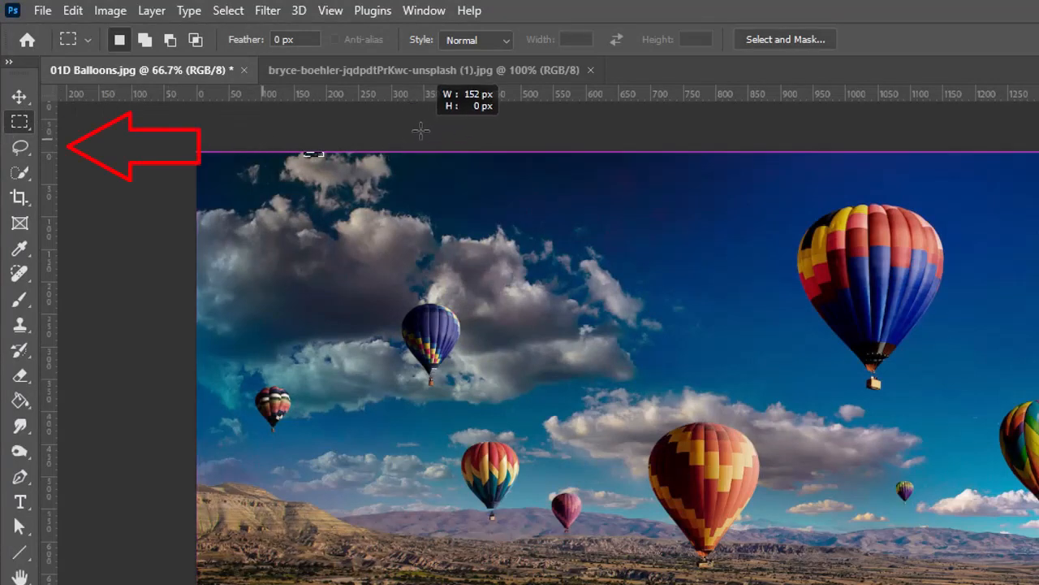
{"action": "left_click_drag", "start_coordinate": [421, 131], "coordinate": [420, 131]}
{"action": "key", "text": "l"}
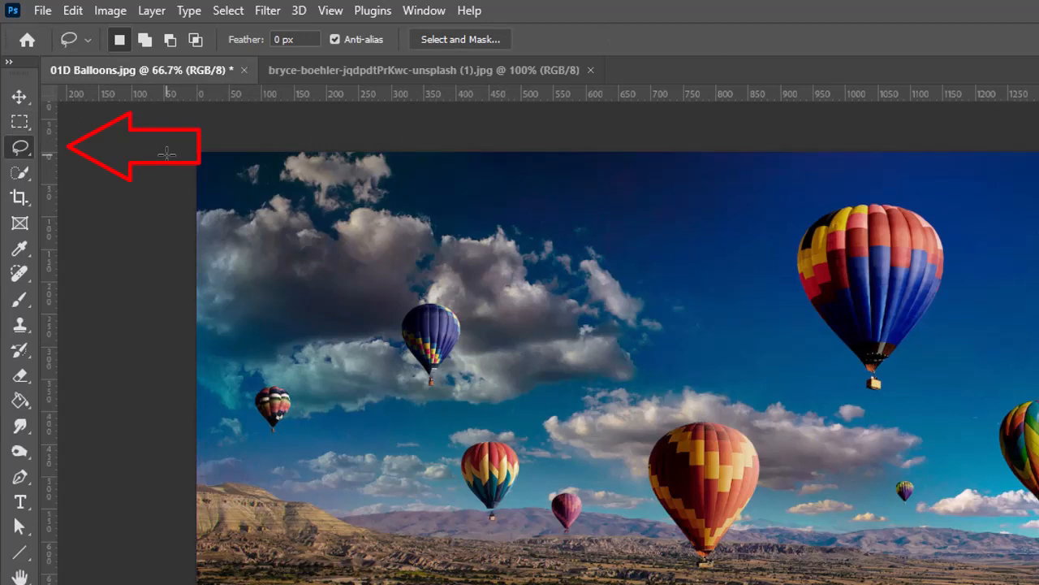
{"action": "key", "text": "shift+l"}
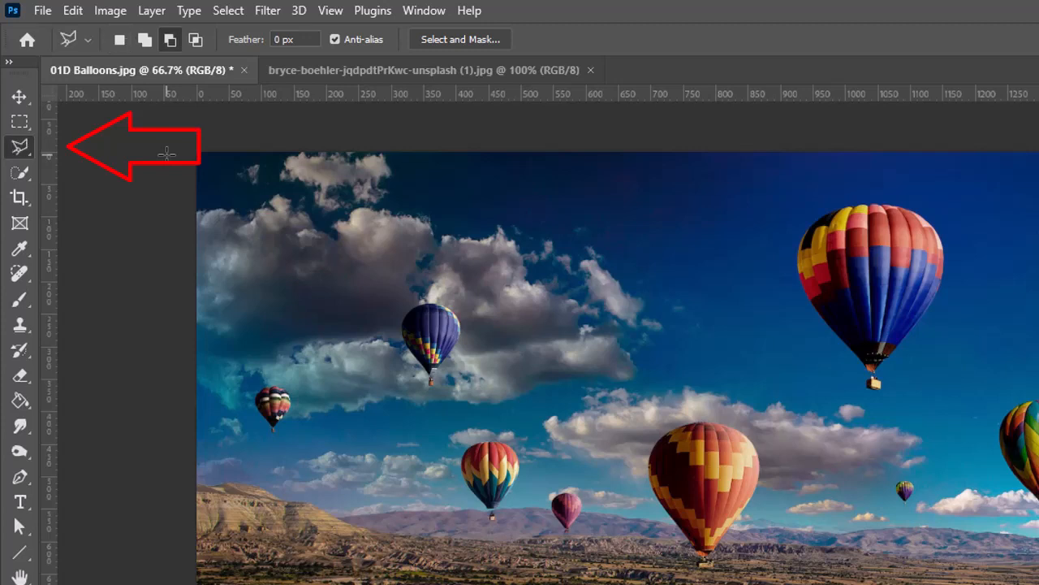
{"action": "key", "text": "shift+l"}
{"action": "key", "text": "shift+l"}
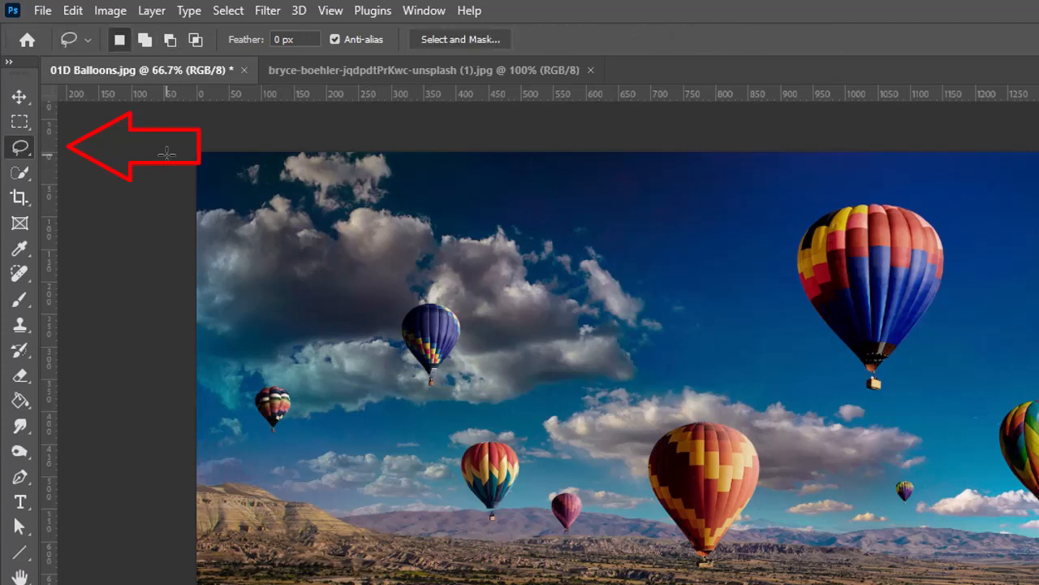
{"action": "key", "text": "shift+l"}
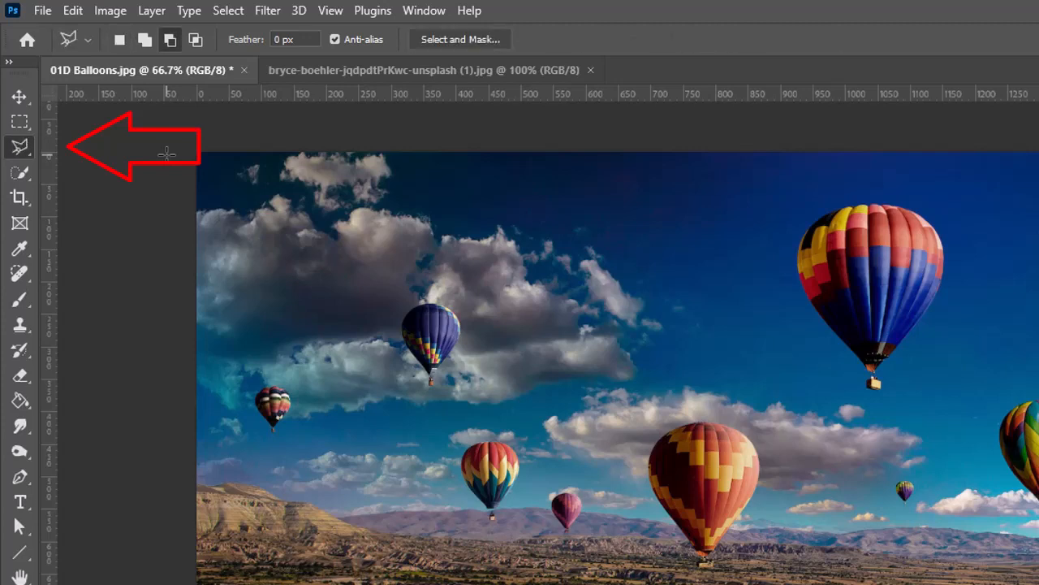
{"action": "key", "text": "shift+l"}
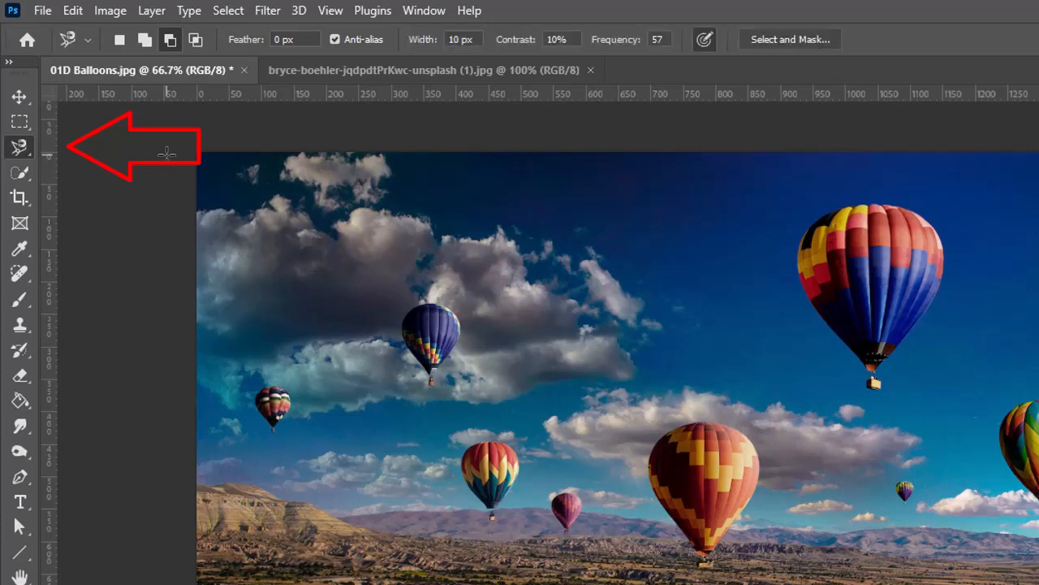
{"action": "key", "text": "shift+l"}
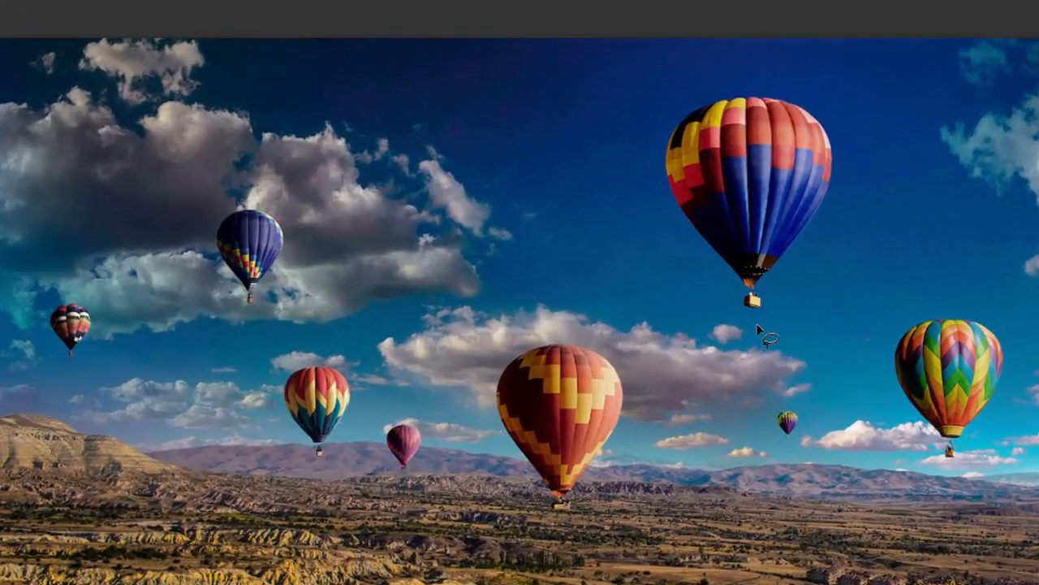
Lasso the large upper-right balloon and launch Edit > Content-Aware Fill on it.
{"action": "mouse_move", "coordinate": [756, 327]}
{"action": "left_mouse_down"}
{"action": "mouse_move", "coordinate": [626, 224]}
{"action": "mouse_move", "coordinate": [610, 172]}
{"action": "mouse_move", "coordinate": [632, 104]}
{"action": "mouse_move", "coordinate": [766, 73]}
{"action": "mouse_move", "coordinate": [827, 99]}
{"action": "mouse_move", "coordinate": [865, 152]}
{"action": "mouse_move", "coordinate": [868, 244]}
{"action": "mouse_move", "coordinate": [819, 297]}
{"action": "mouse_move", "coordinate": [756, 329]}
{"action": "left_mouse_up"}
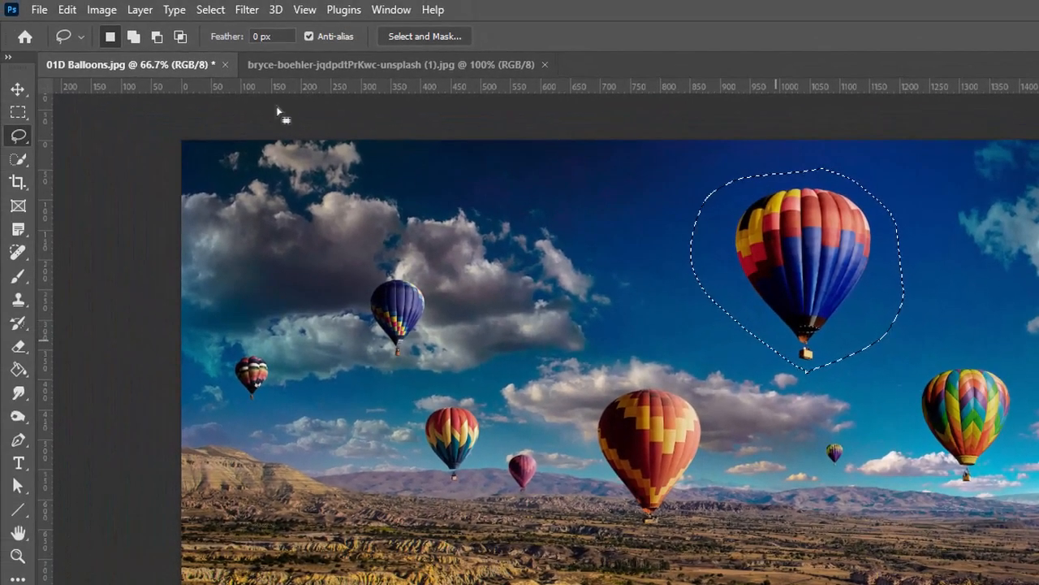
{"action": "left_click", "coordinate": [67, 10]}
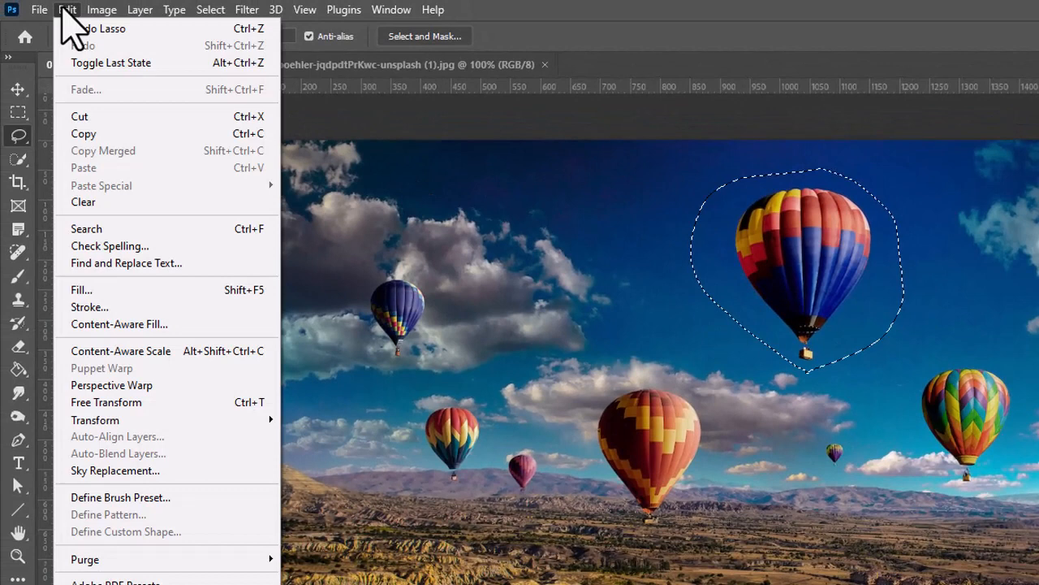
{"action": "left_click", "coordinate": [88, 329]}
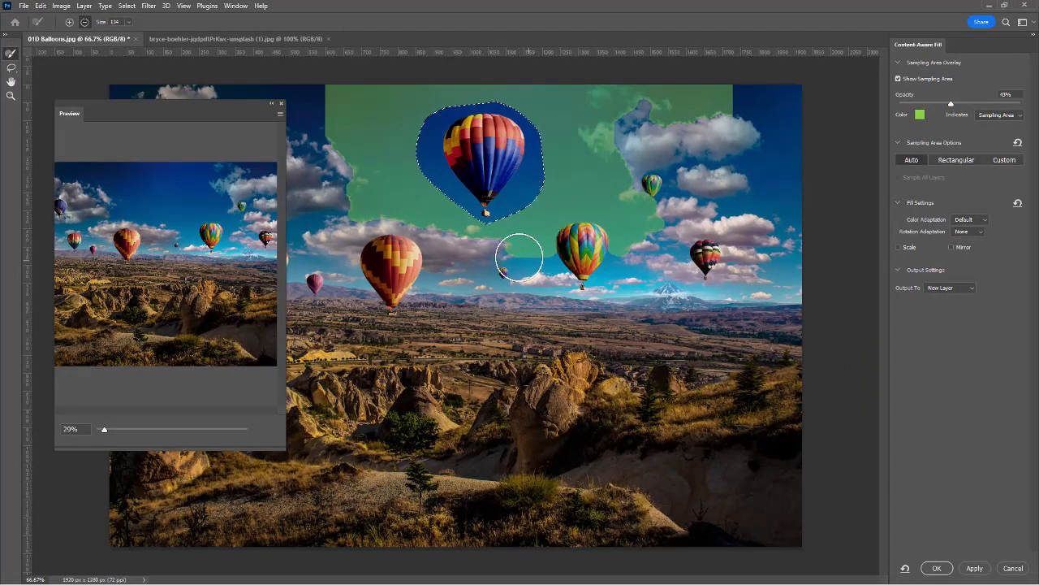
Brush the lower region out of the sampling area and commit the fill to a Background copy layer.
{"action": "mouse_move", "coordinate": [517, 258]}
{"action": "left_mouse_down"}
{"action": "mouse_move", "coordinate": [656, 220]}
{"action": "mouse_move", "coordinate": [578, 246]}
{"action": "mouse_move", "coordinate": [626, 239]}
{"action": "mouse_move", "coordinate": [658, 151]}
{"action": "mouse_move", "coordinate": [661, 102]}
{"action": "mouse_move", "coordinate": [709, 115]}
{"action": "left_mouse_up"}
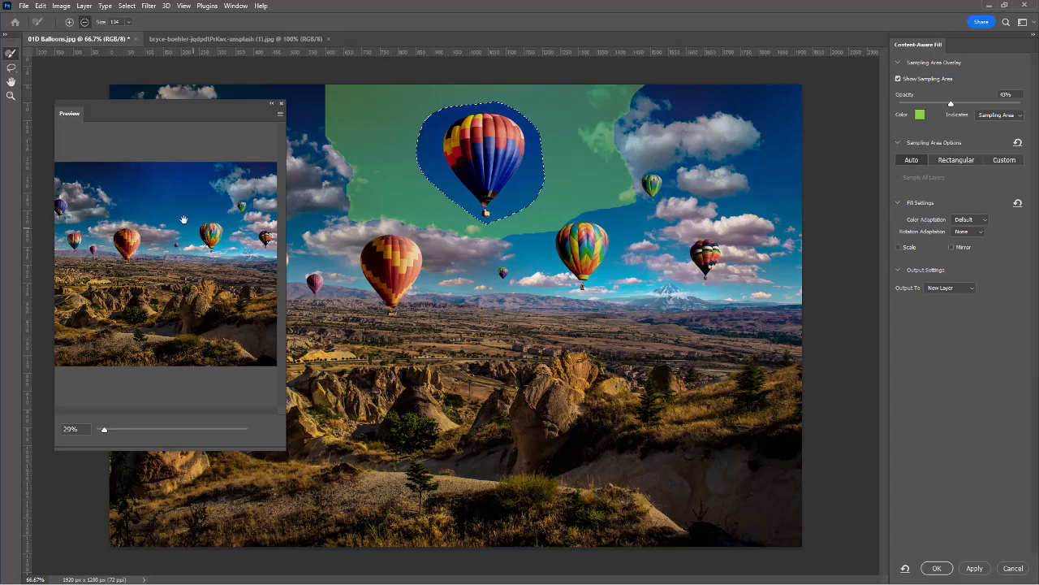
{"action": "left_click", "coordinate": [939, 568]}
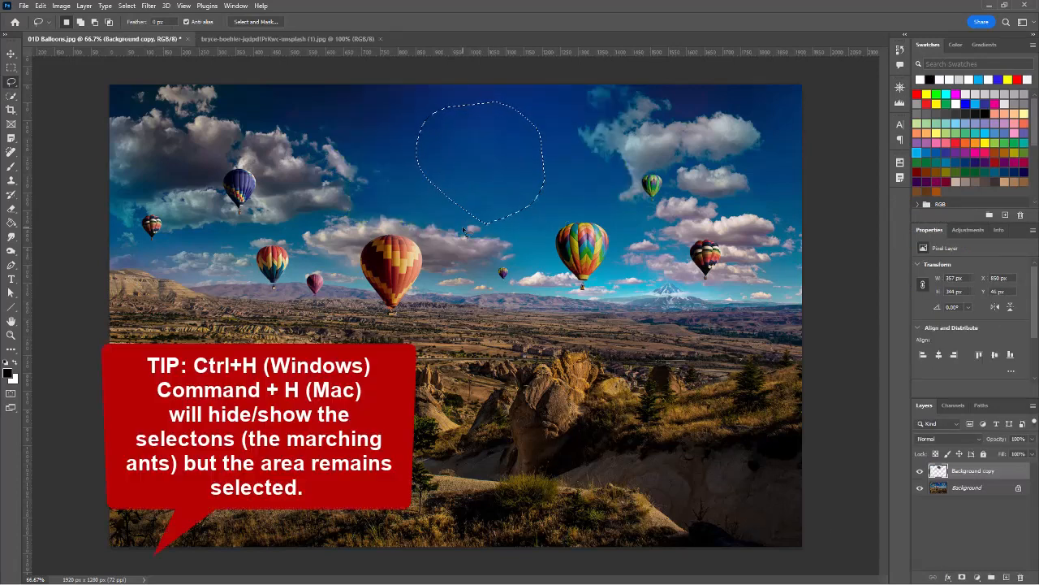
Hide the selection edges and toggle the Background copy layer off and on to compare.
{"action": "key", "text": "ctrl+h"}
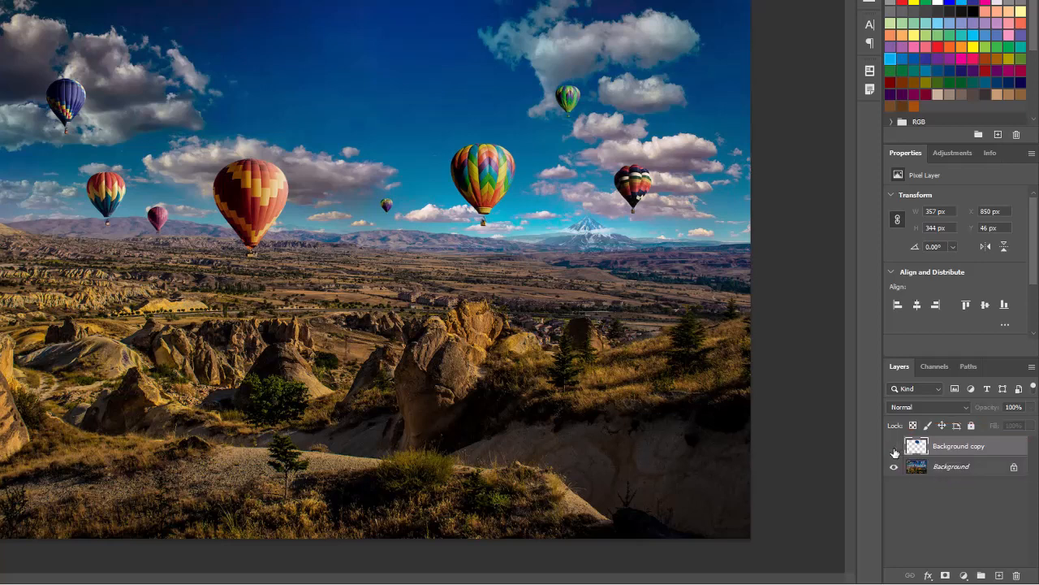
{"action": "left_click", "coordinate": [894, 449]}
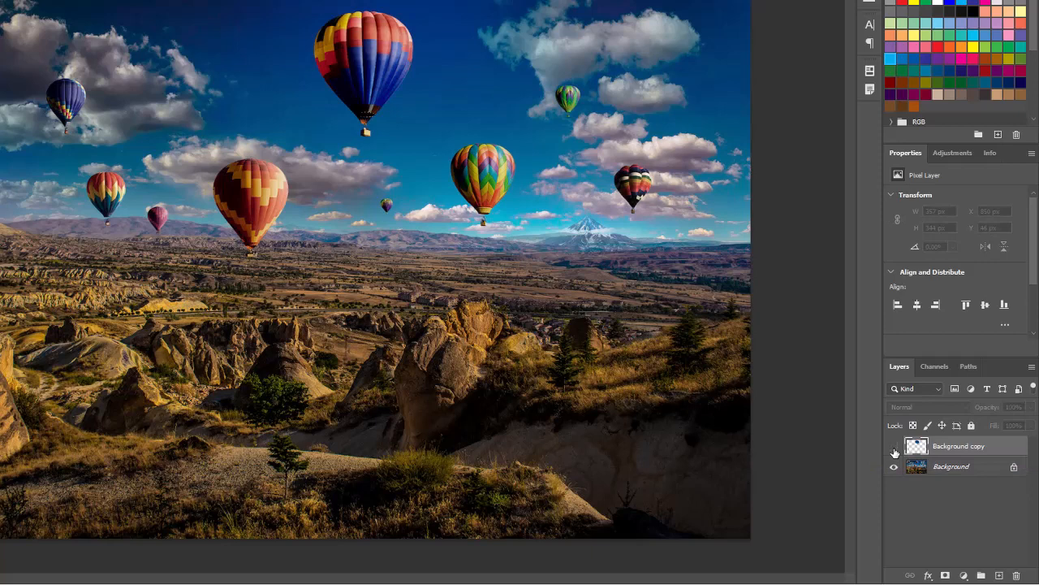
{"action": "left_click", "coordinate": [963, 447]}
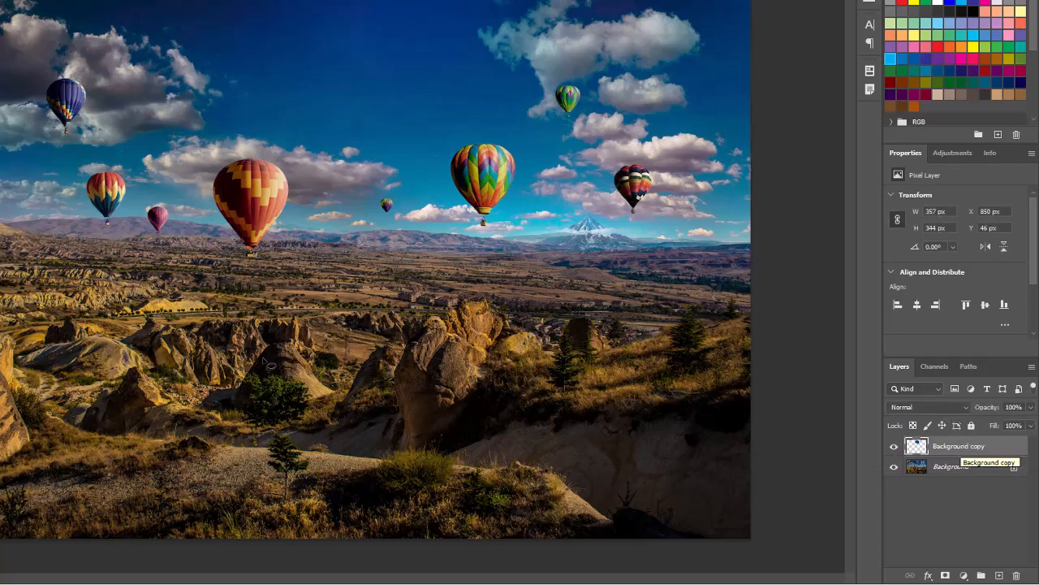
On the Background layer, lasso around the red-and-yellow checkered balloon.
{"action": "left_click", "coordinate": [959, 470]}
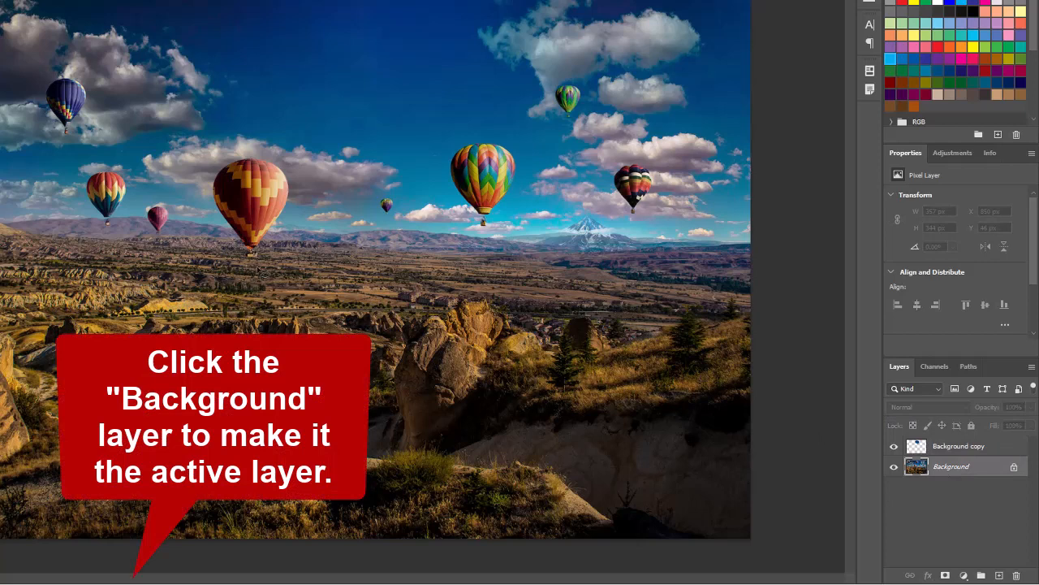
{"action": "mouse_move", "coordinate": [232, 250]}
{"action": "left_mouse_down"}
{"action": "mouse_move", "coordinate": [213, 194]}
{"action": "mouse_move", "coordinate": [216, 163]}
{"action": "mouse_move", "coordinate": [286, 159]}
{"action": "mouse_move", "coordinate": [296, 213]}
{"action": "left_mouse_up"}
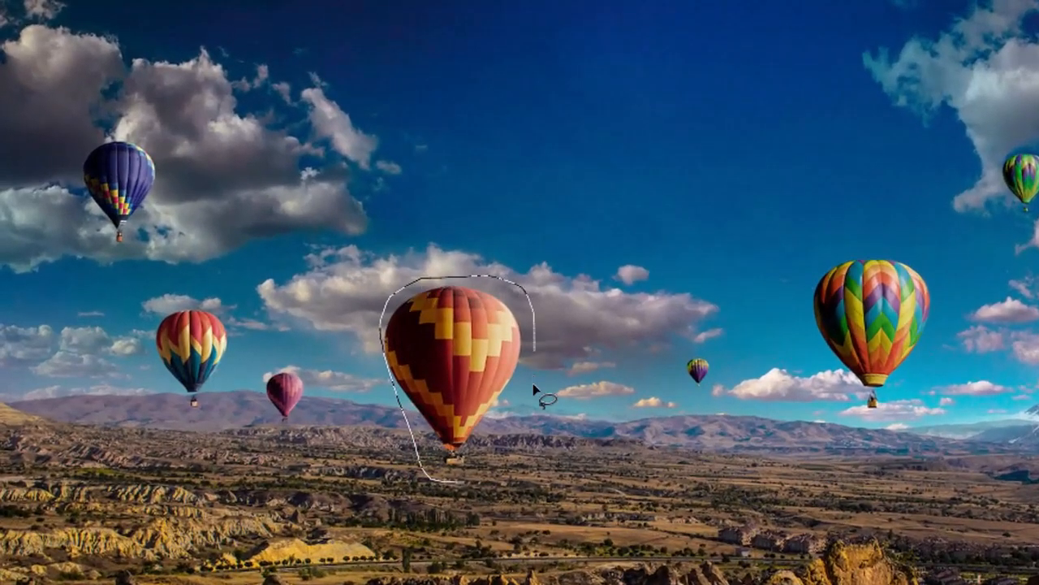
{"action": "mouse_move", "coordinate": [534, 391]}
{"action": "left_mouse_down"}
{"action": "mouse_move", "coordinate": [522, 434]}
{"action": "mouse_move", "coordinate": [471, 488]}
{"action": "left_mouse_up"}
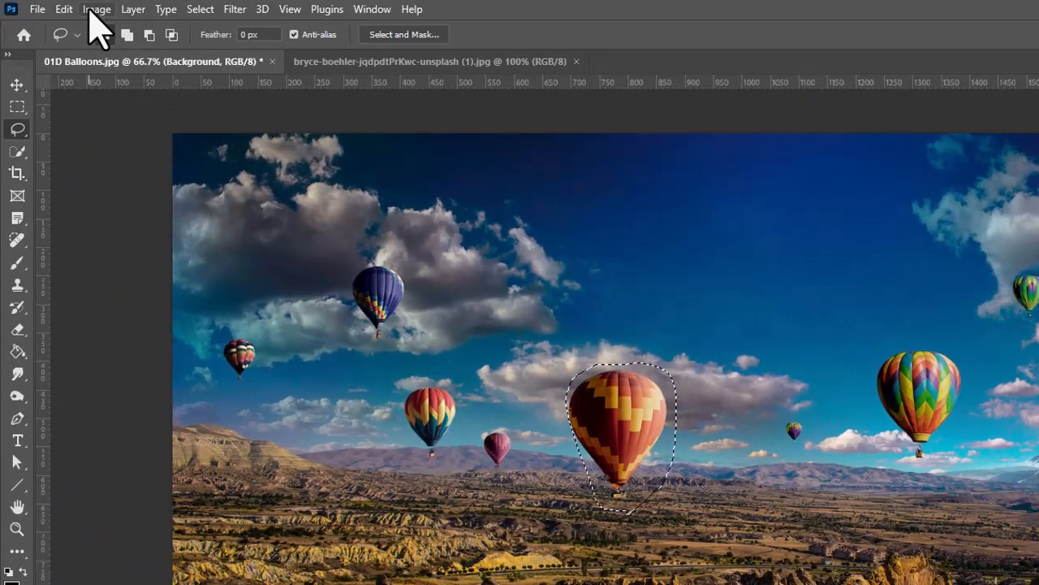
Launch Edit > Content-Aware Fill for the selected red-and-yellow balloon.
{"action": "left_click", "coordinate": [65, 9]}
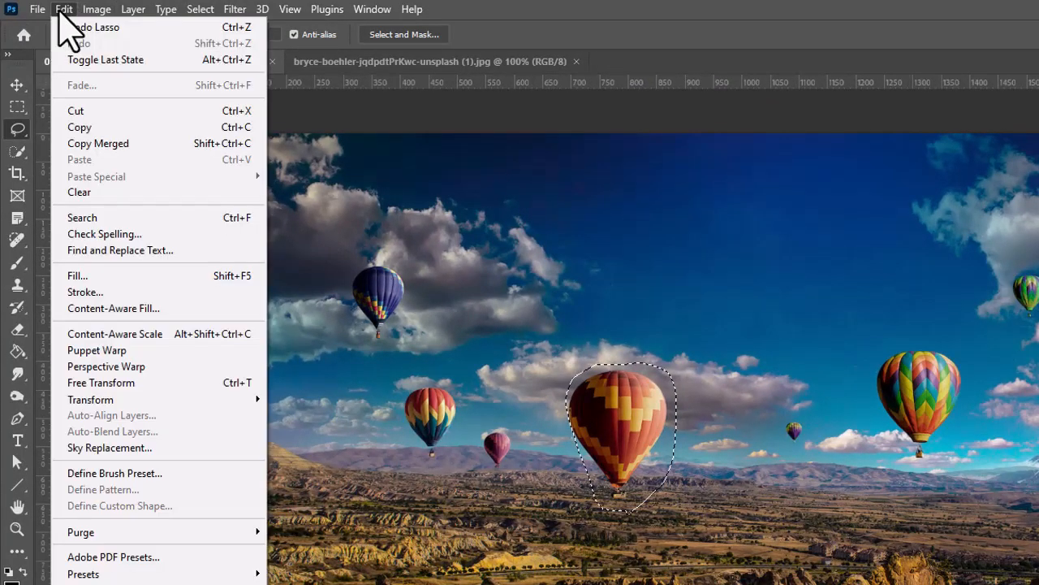
{"action": "left_click", "coordinate": [114, 309]}
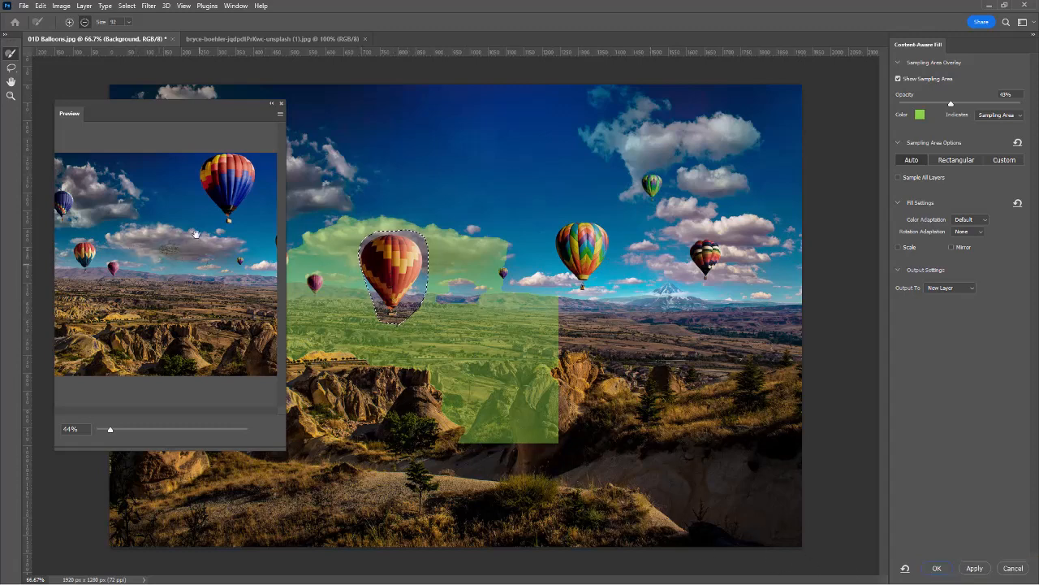
Trim the ground from the sampling area and fill the red balloon onto a new Background copy 2 layer.
{"action": "left_click_drag", "start_coordinate": [599, 406], "coordinate": [554, 423]}
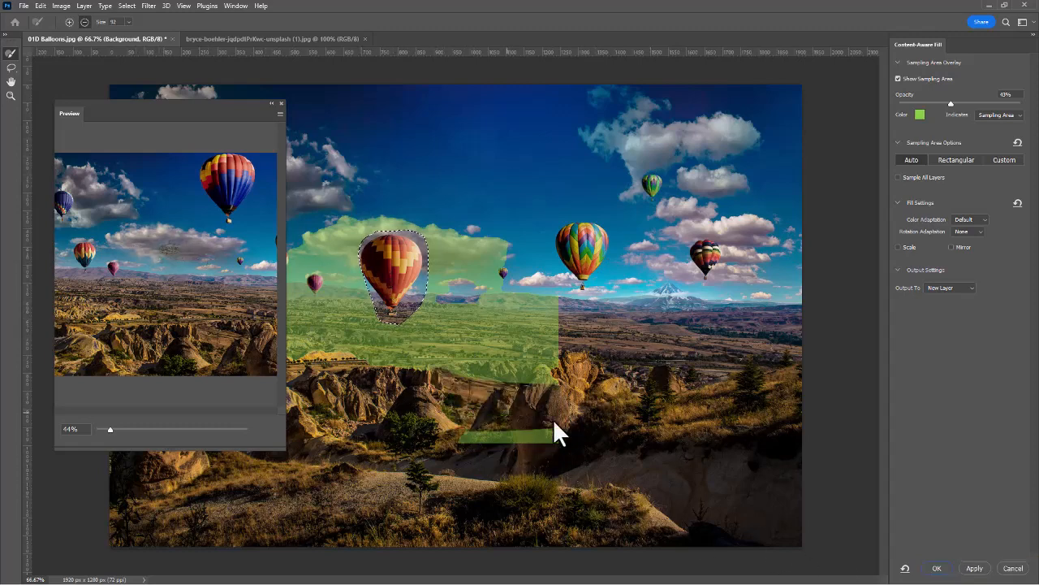
{"action": "left_click_drag", "start_coordinate": [556, 373], "coordinate": [545, 384]}
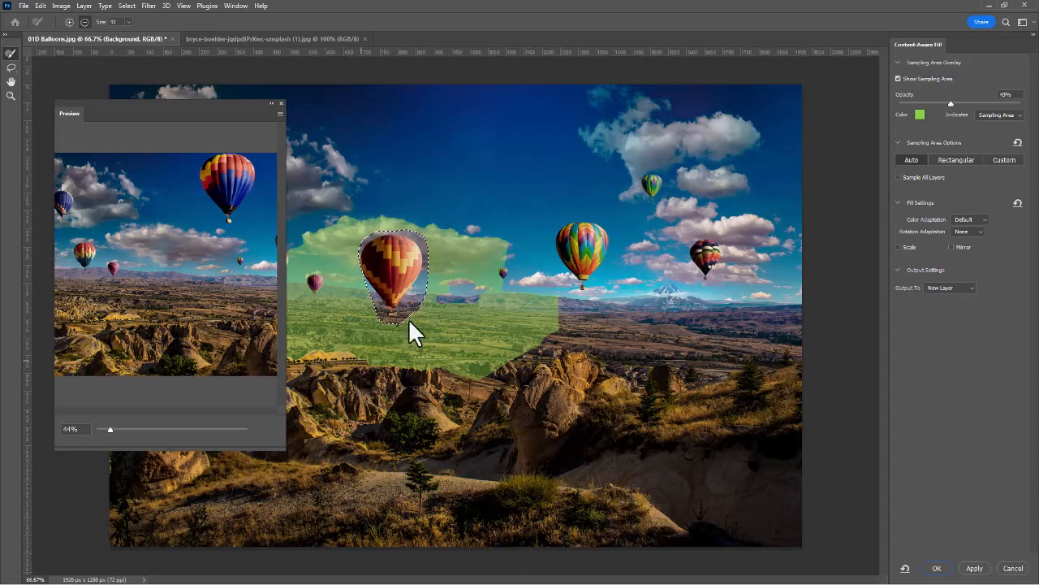
{"action": "left_click", "coordinate": [937, 568]}
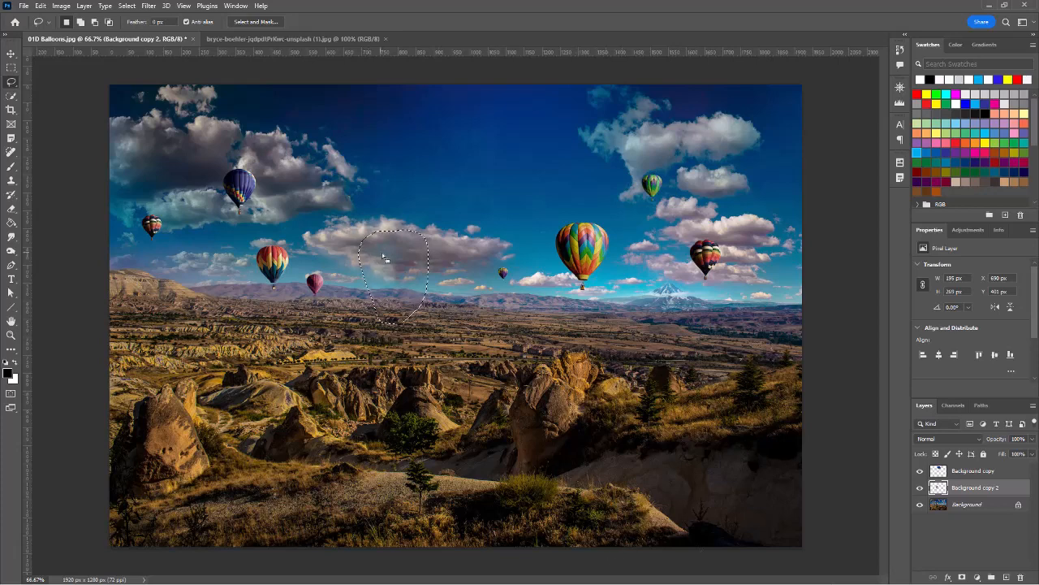
Undo the Content-Aware Fill and lasso, reverting to the earlier Lasso state in History.
{"action": "left_click", "coordinate": [61, 6]}
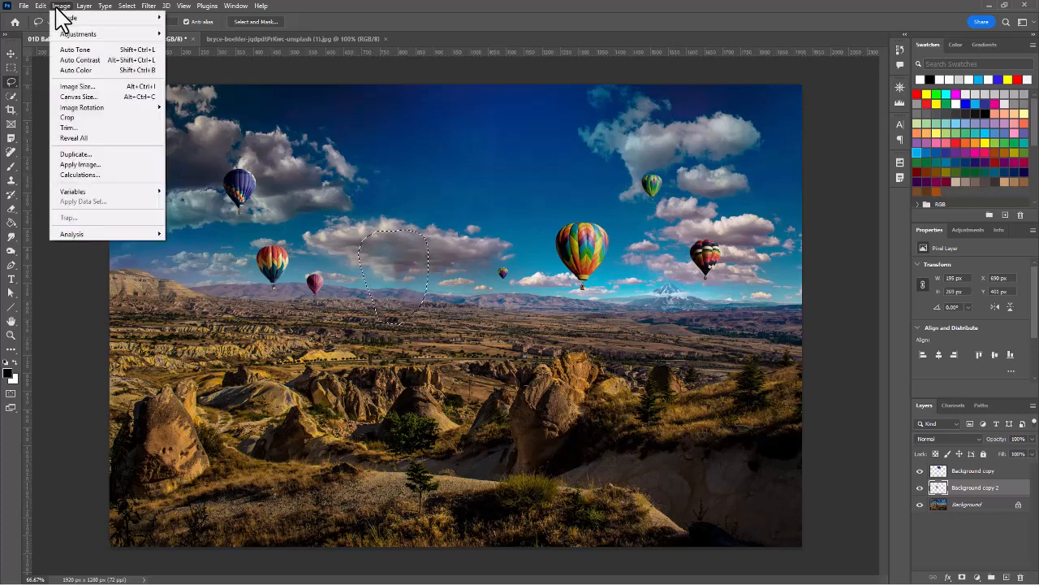
{"action": "mouse_move", "coordinate": [46, 10]}
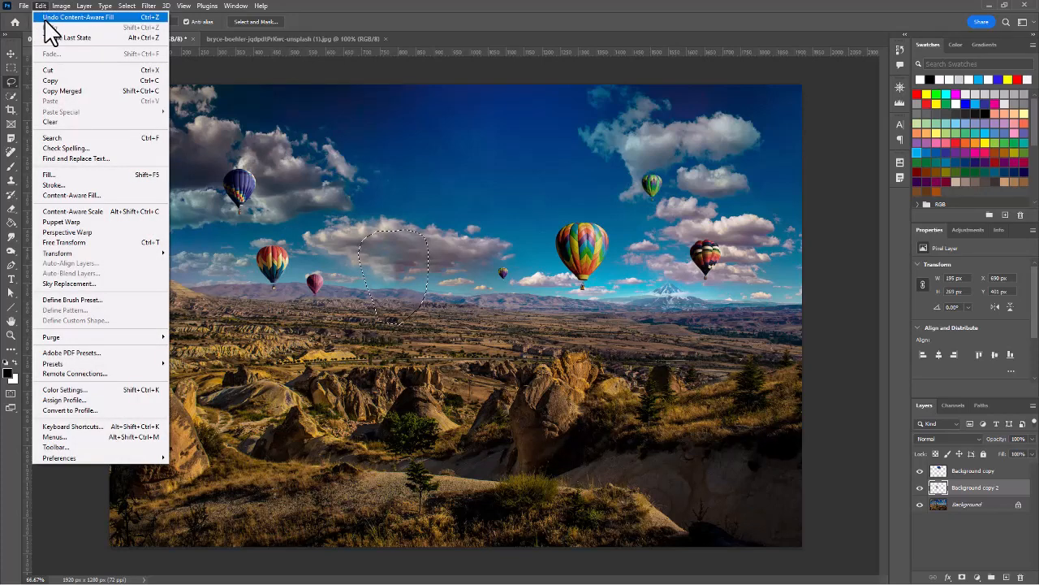
{"action": "left_click", "coordinate": [45, 18]}
{"action": "left_click", "coordinate": [41, 8]}
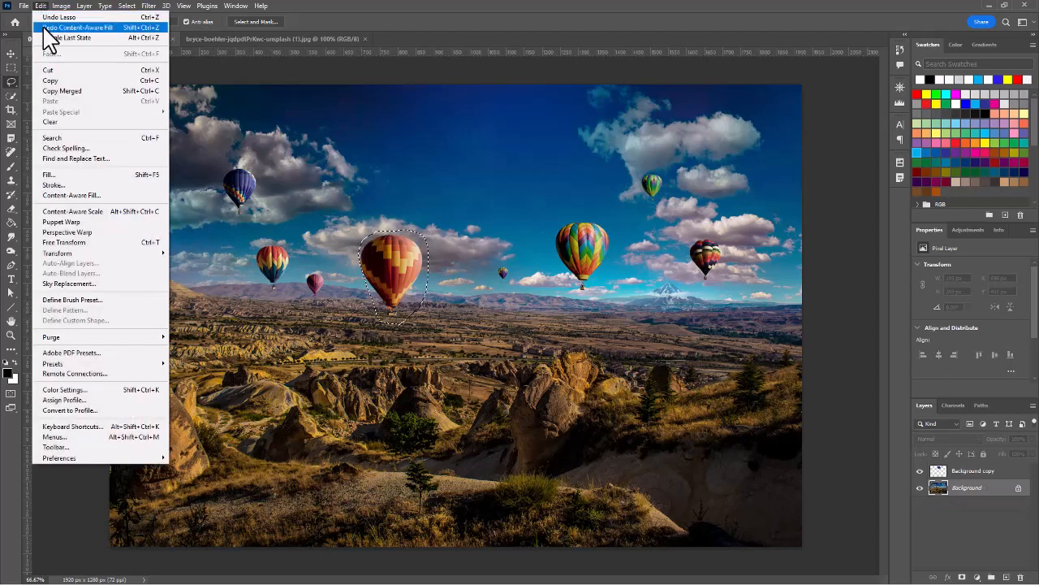
{"action": "left_click", "coordinate": [45, 17]}
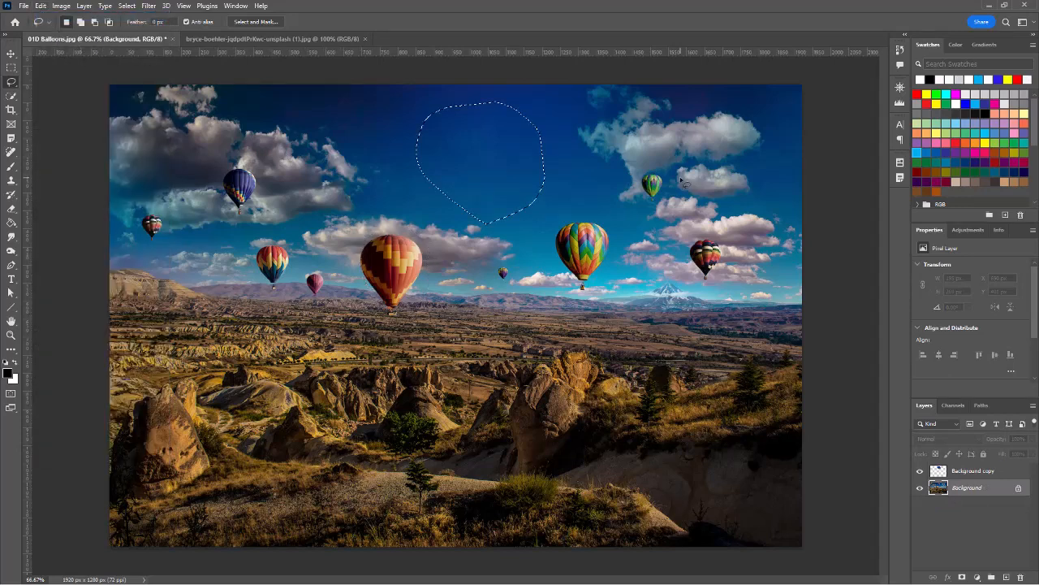
{"action": "left_click", "coordinate": [902, 50]}
{"action": "left_click", "coordinate": [801, 457]}
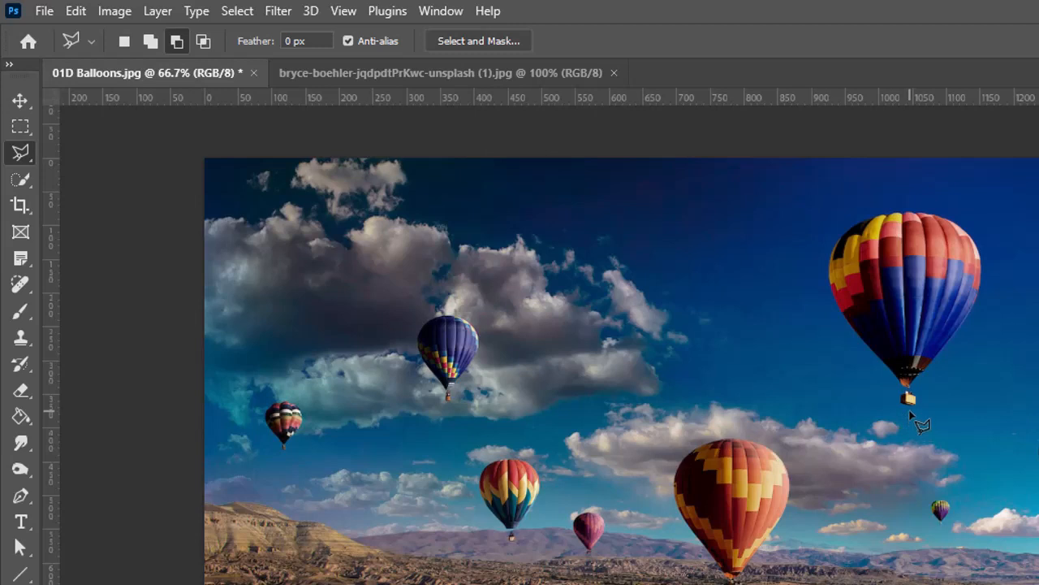
Trace a straight-edged Polygonal Lasso selection around the large striped upper-right balloon.
{"action": "left_click", "coordinate": [909, 411]}
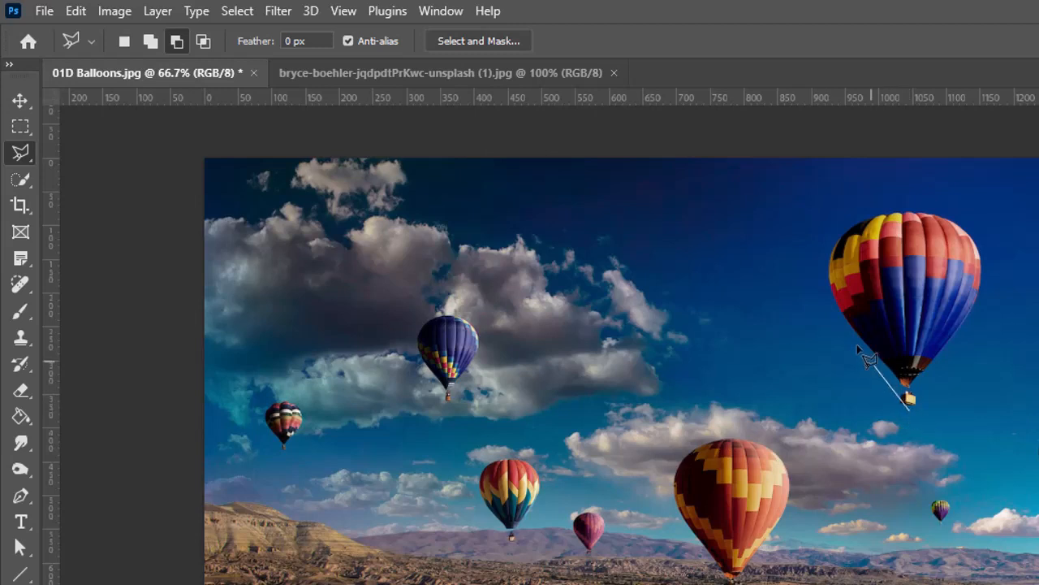
{"action": "left_click", "coordinate": [808, 286]}
{"action": "left_click", "coordinate": [832, 198]}
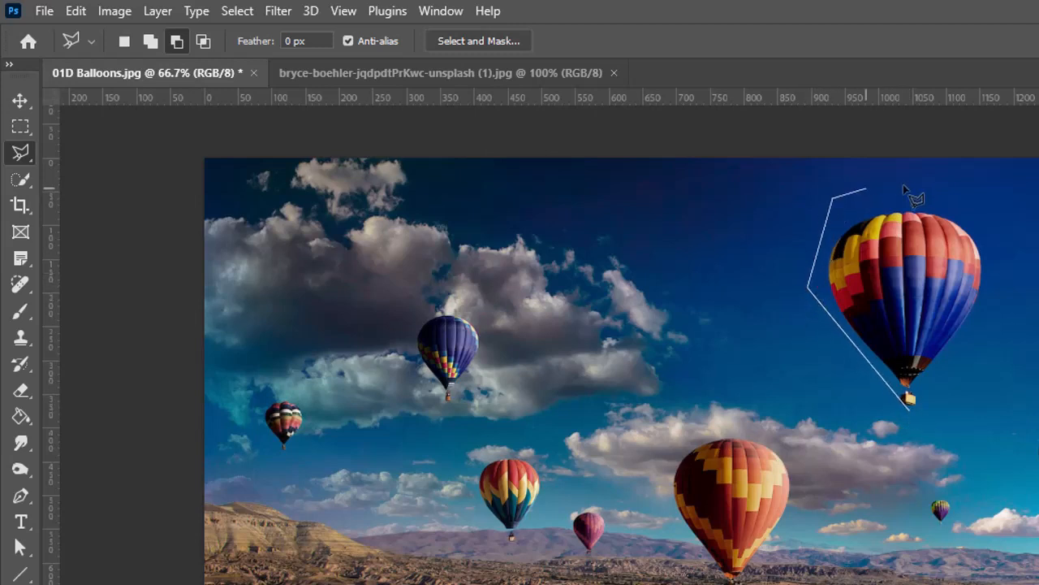
{"action": "left_click", "coordinate": [926, 198]}
{"action": "left_click", "coordinate": [1005, 243]}
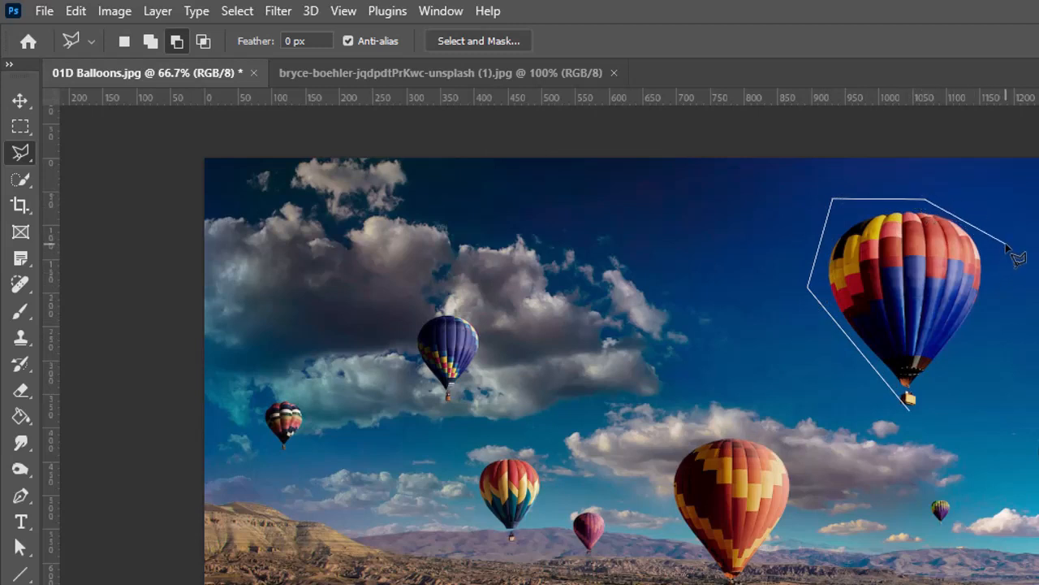
{"action": "left_click", "coordinate": [983, 326]}
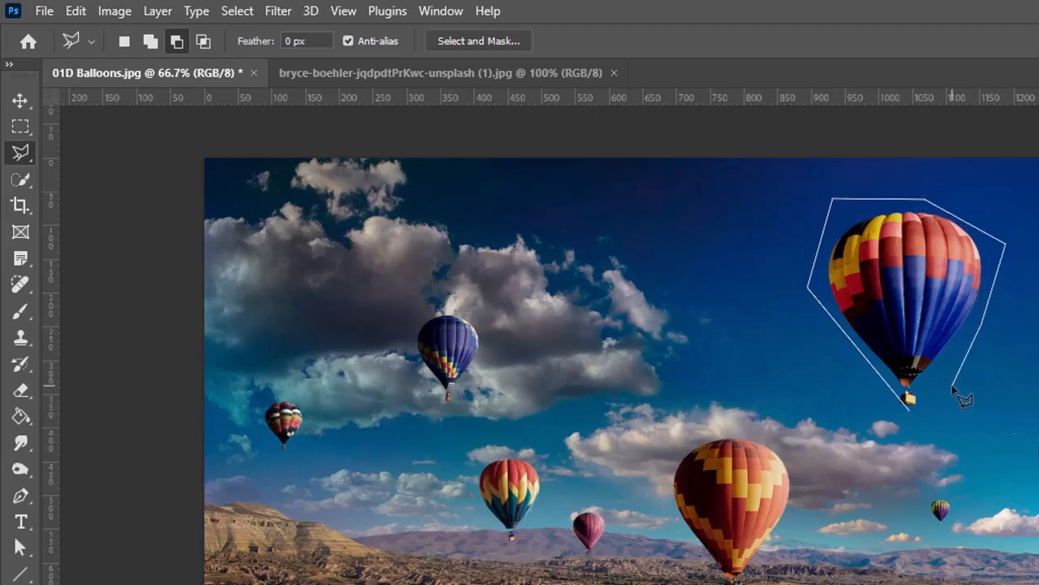
{"action": "double_click", "coordinate": [916, 411]}
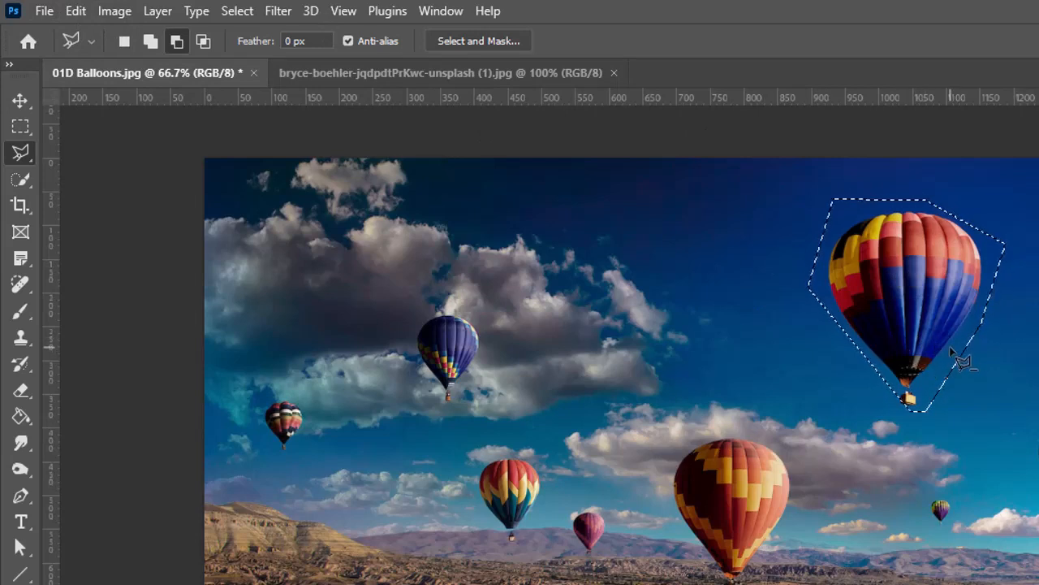
Content-Aware Fill the polygon-selected balloon, brushing the small green balloon out of the sampling area.
{"action": "left_click", "coordinate": [75, 11]}
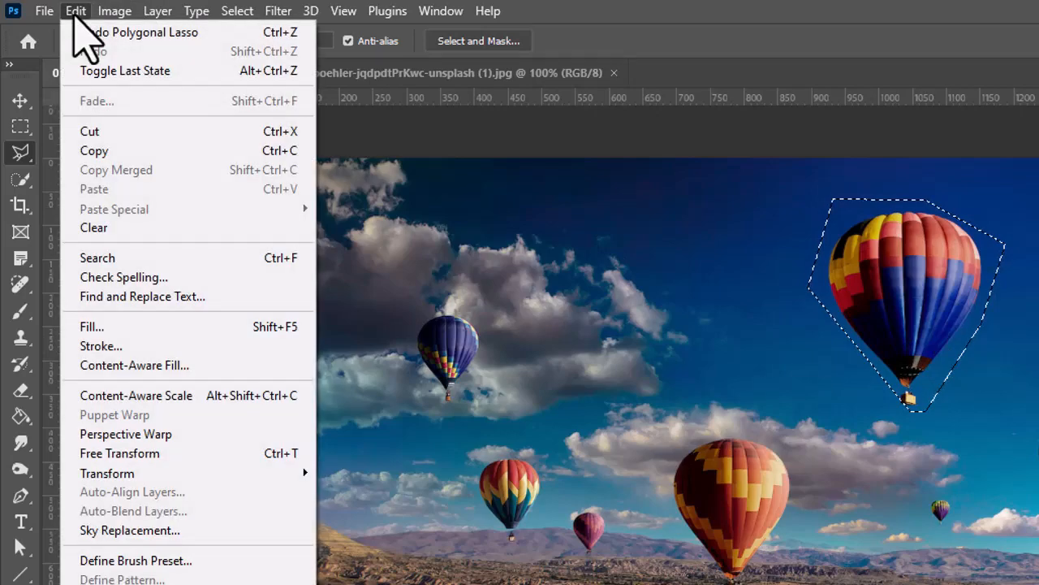
{"action": "left_click", "coordinate": [162, 366]}
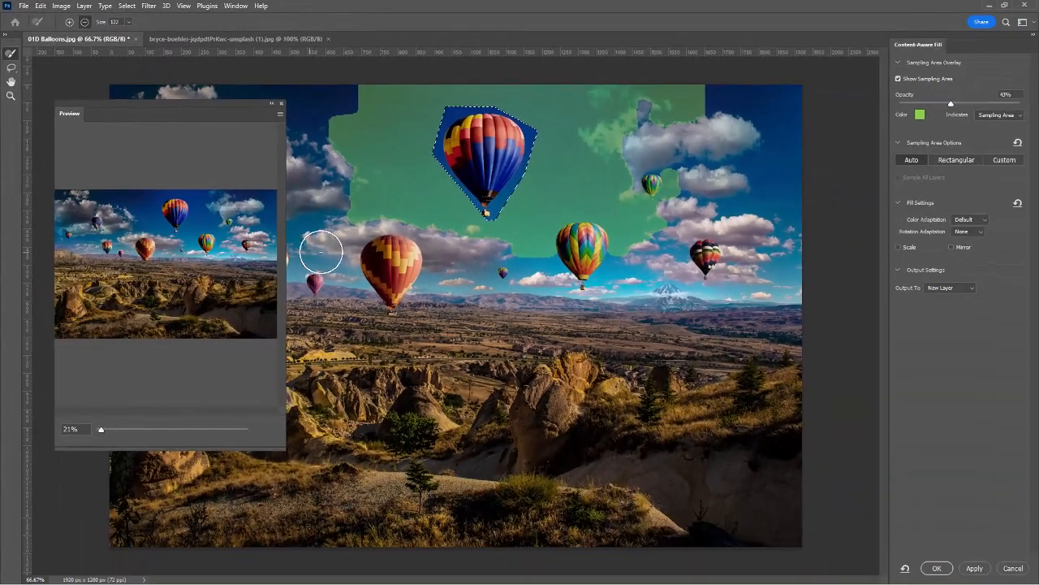
{"action": "mouse_move", "coordinate": [656, 188]}
{"action": "left_mouse_down"}
{"action": "mouse_move", "coordinate": [628, 250]}
{"action": "mouse_move", "coordinate": [645, 238]}
{"action": "mouse_move", "coordinate": [656, 195]}
{"action": "mouse_move", "coordinate": [634, 108]}
{"action": "mouse_move", "coordinate": [691, 93]}
{"action": "mouse_move", "coordinate": [688, 125]}
{"action": "left_mouse_up"}
{"action": "mouse_move", "coordinate": [675, 254]}
{"action": "left_mouse_down"}
{"action": "mouse_move", "coordinate": [515, 260]}
{"action": "mouse_move", "coordinate": [666, 206]}
{"action": "left_mouse_up"}
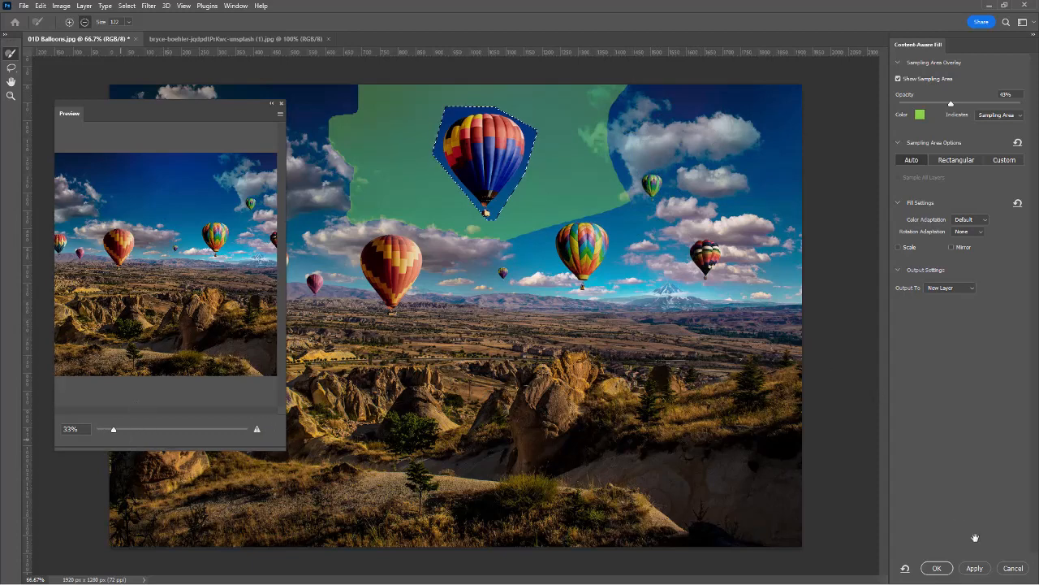
{"action": "left_click", "coordinate": [934, 569]}
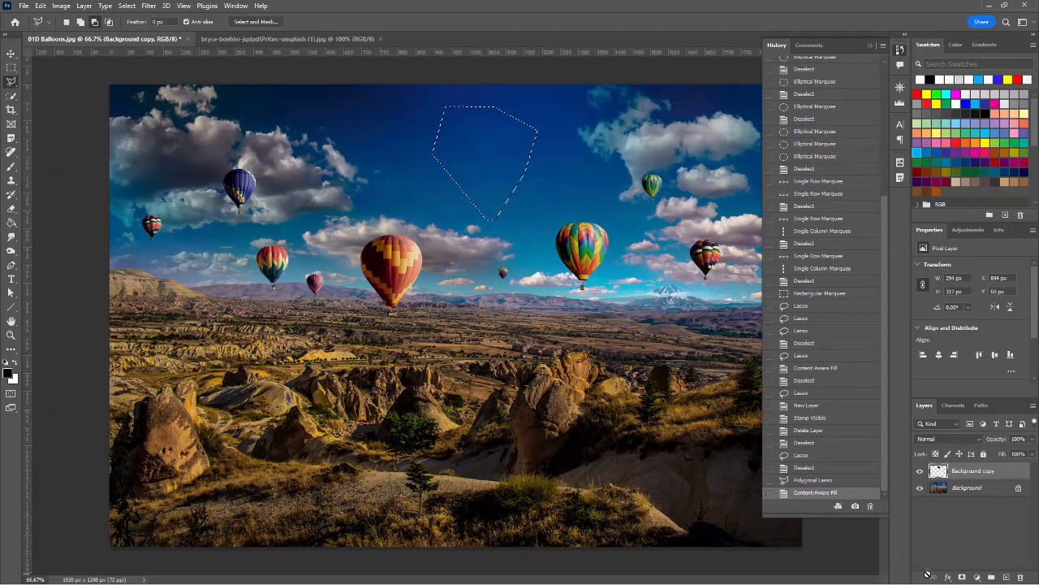
Deselect and revert to the earlier History state so the top balloon returns to the landscape.
{"action": "key", "text": "ctrl+d"}
{"action": "left_click", "coordinate": [803, 455]}
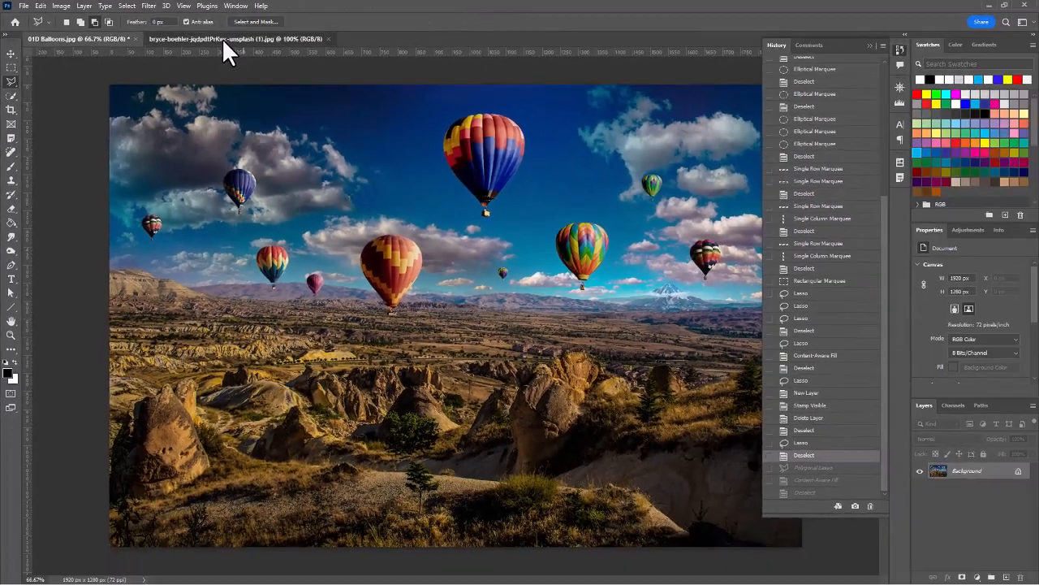
{"action": "left_click", "coordinate": [450, 79]}
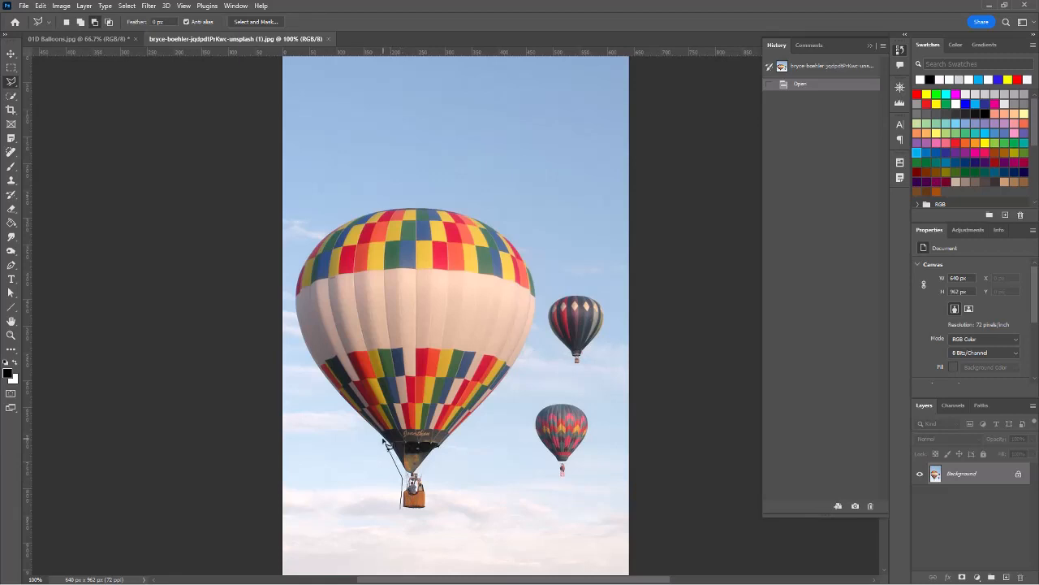
Trace a polygonal lasso selection around the large checkered balloon and basket in the second photo.
{"action": "mouse_move", "coordinate": [376, 439]}
{"action": "left_mouse_down"}
{"action": "mouse_move", "coordinate": [322, 390]}
{"action": "mouse_move", "coordinate": [290, 314]}
{"action": "mouse_move", "coordinate": [305, 235]}
{"action": "mouse_move", "coordinate": [340, 213]}
{"action": "mouse_move", "coordinate": [398, 201]}
{"action": "mouse_move", "coordinate": [495, 205]}
{"action": "mouse_move", "coordinate": [499, 216]}
{"action": "left_mouse_up"}
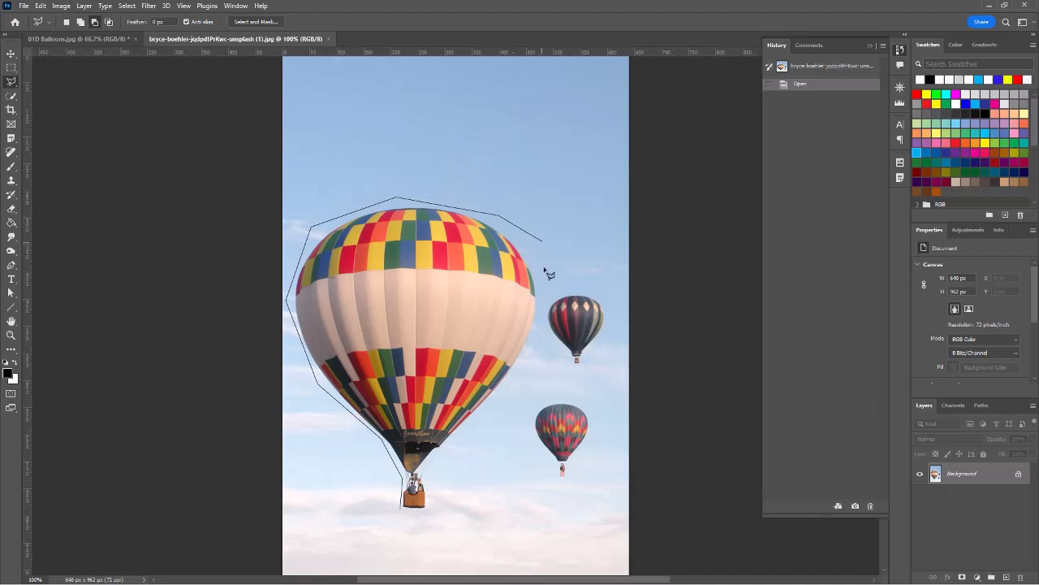
{"action": "left_click_drag", "start_coordinate": [547, 272], "coordinate": [549, 284]}
{"action": "mouse_move", "coordinate": [542, 336]}
{"action": "left_mouse_down"}
{"action": "mouse_move", "coordinate": [520, 386]}
{"action": "mouse_move", "coordinate": [447, 455]}
{"action": "left_mouse_up"}
{"action": "double_click", "coordinate": [408, 516]}
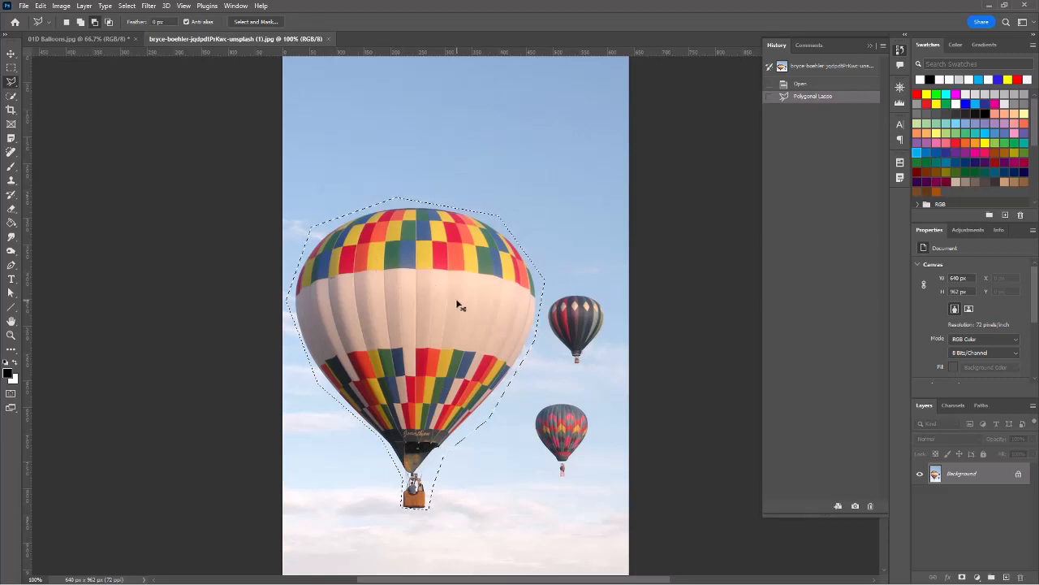
Copy the selected checkered balloon and paste it into the landscape balloons photo.
{"action": "left_click", "coordinate": [40, 6]}
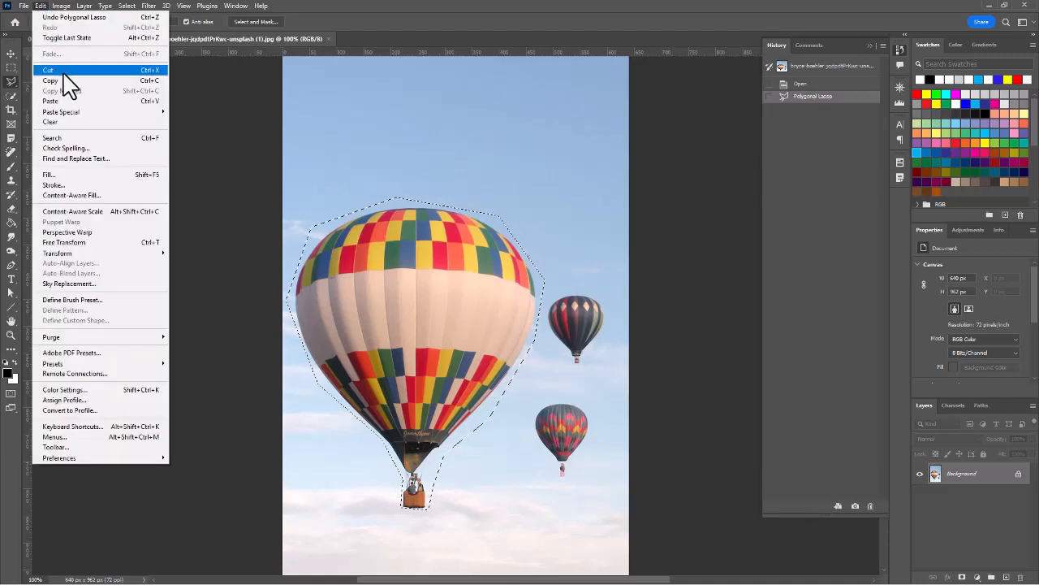
{"action": "left_click", "coordinate": [41, 8]}
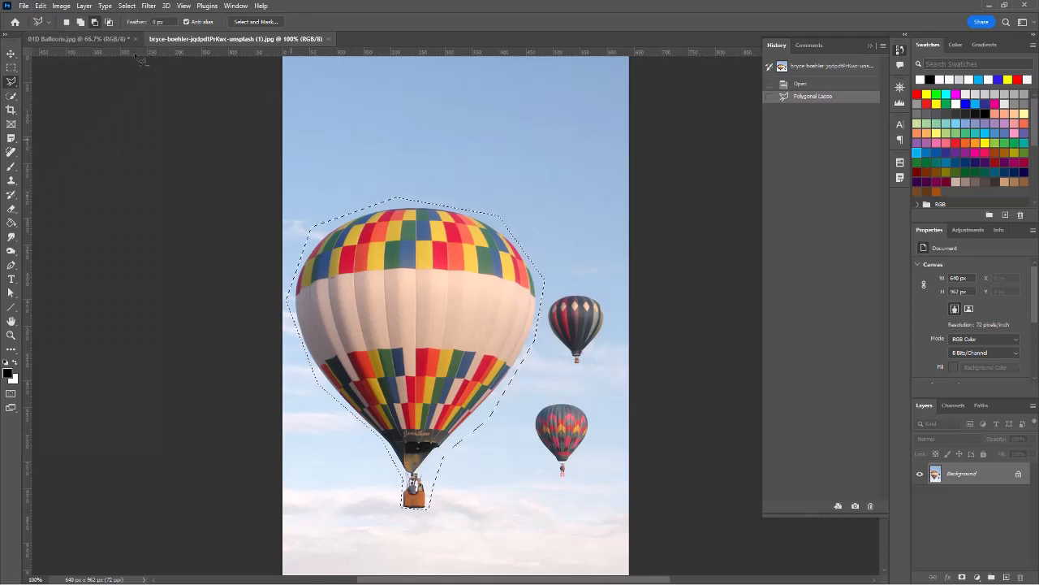
{"action": "left_click", "coordinate": [82, 38]}
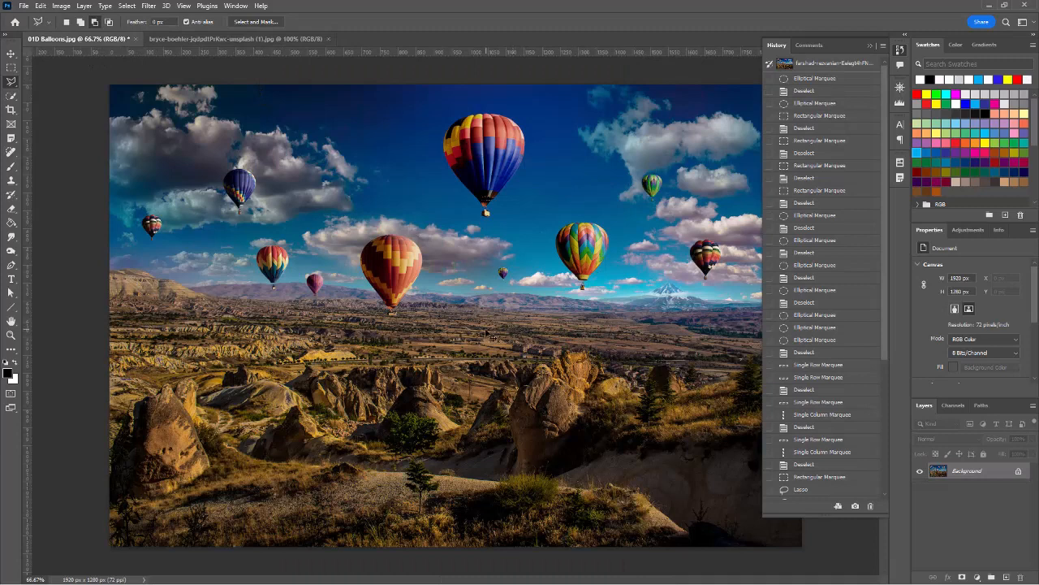
{"action": "key", "text": "ctrl+v"}
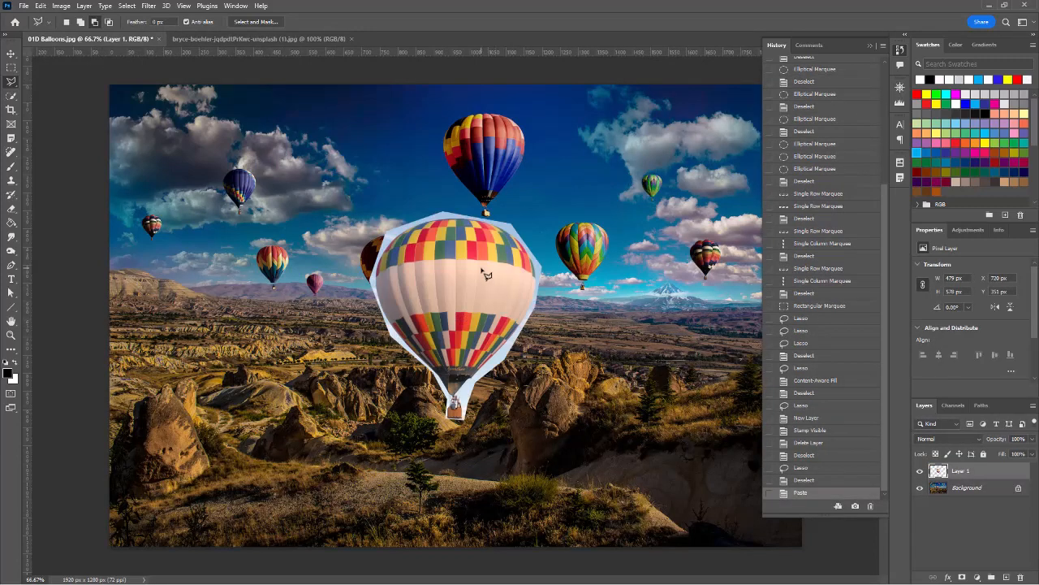
Move the pasted balloon to the lower left, then undo both the move and the paste.
{"action": "left_click", "coordinate": [12, 52]}
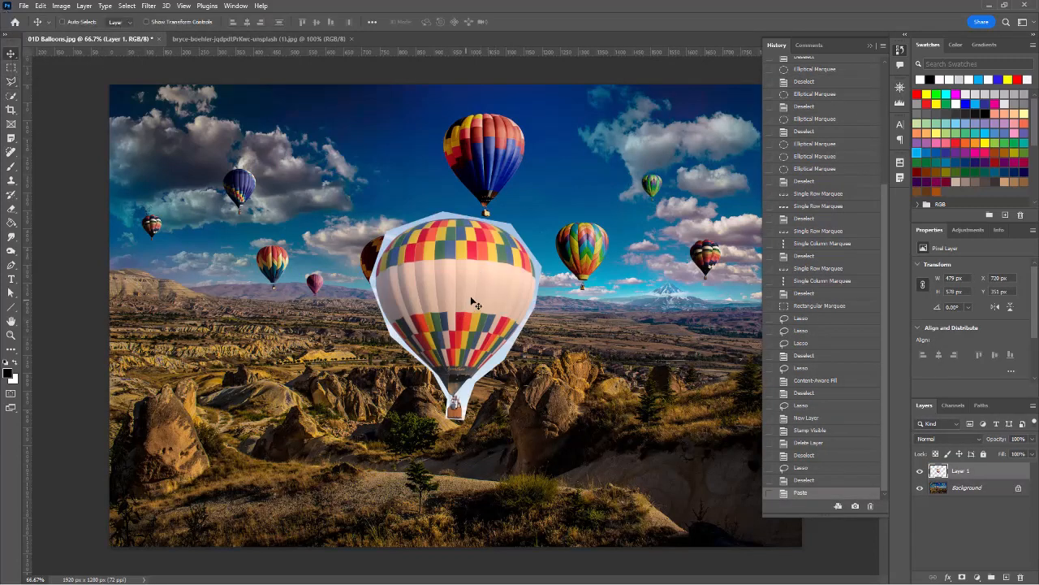
{"action": "left_click_drag", "start_coordinate": [475, 302], "coordinate": [240, 386]}
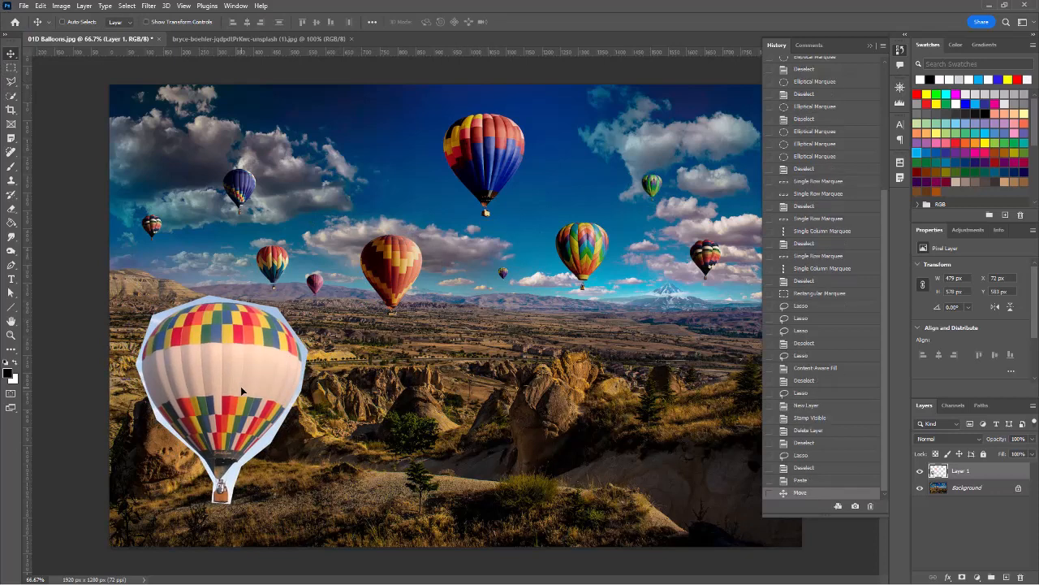
{"action": "key", "text": "ctrl"}
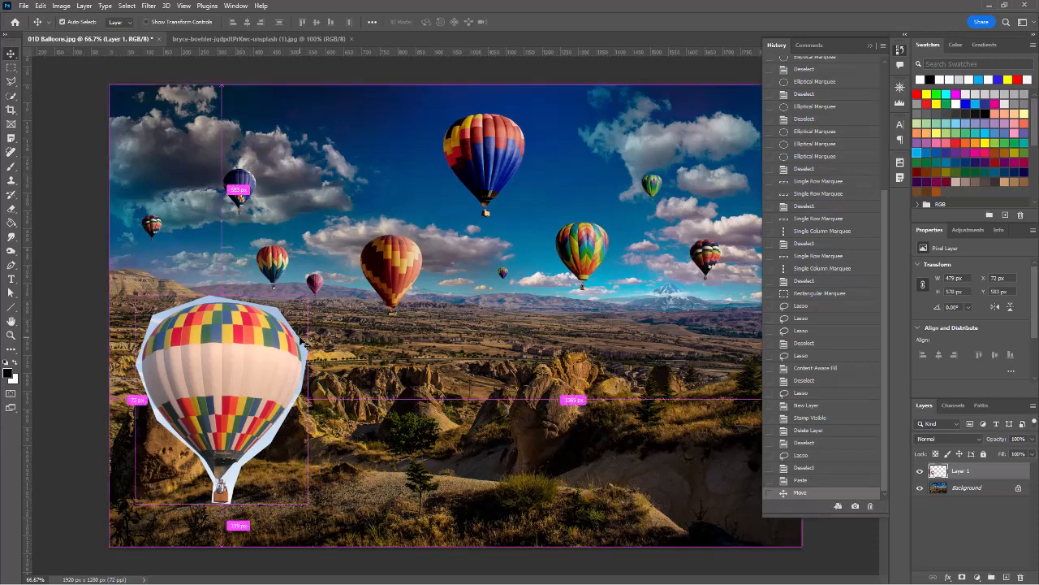
{"action": "key", "text": "ctrl+z"}
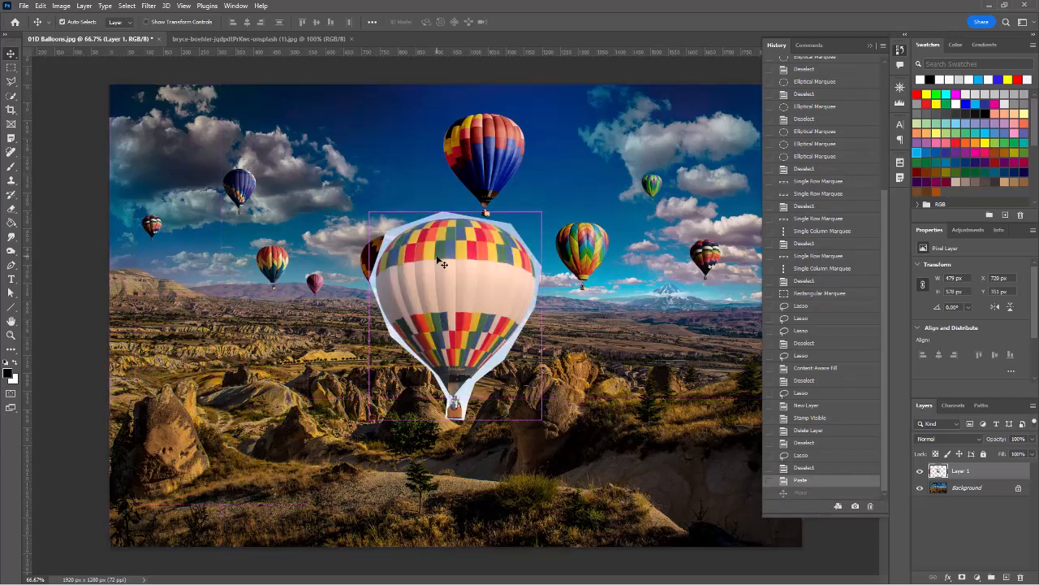
{"action": "key", "text": "ctrl+z"}
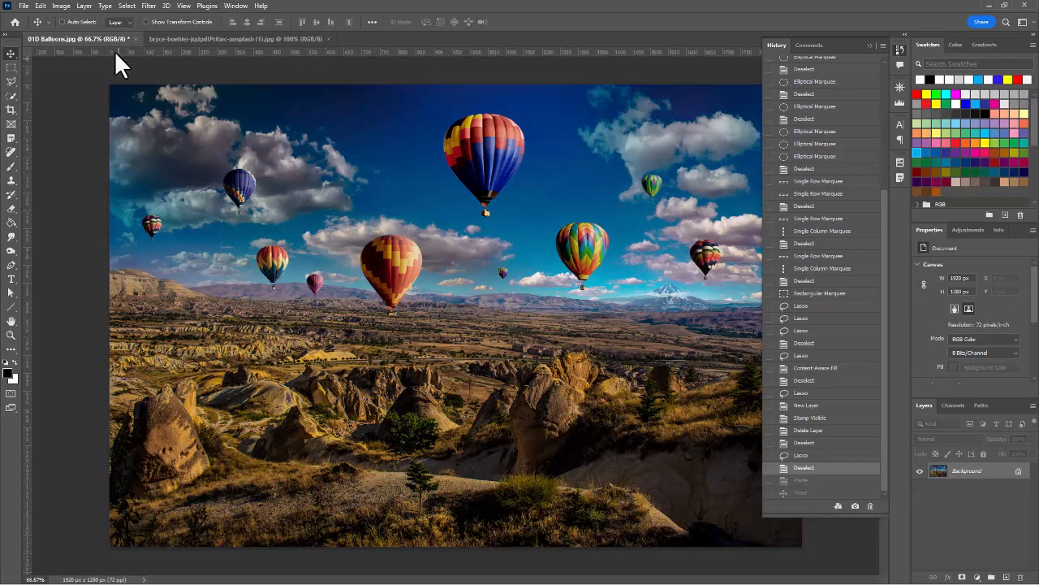
Clear the old selection in the second balloon photo and switch to the Magnetic Lasso.
{"action": "left_click", "coordinate": [210, 38]}
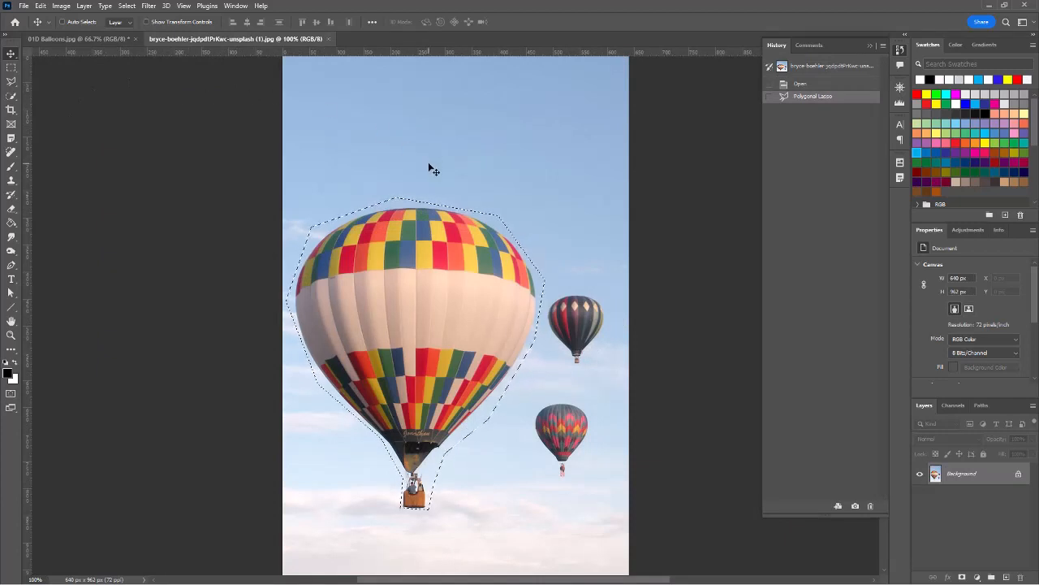
{"action": "key", "text": "ctrl+d"}
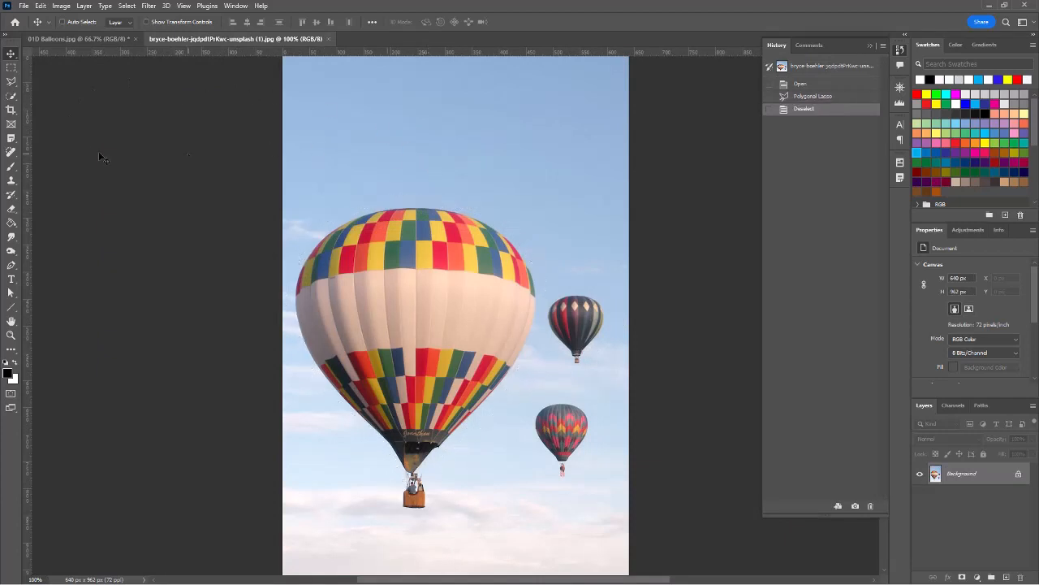
{"action": "left_click", "coordinate": [13, 82]}
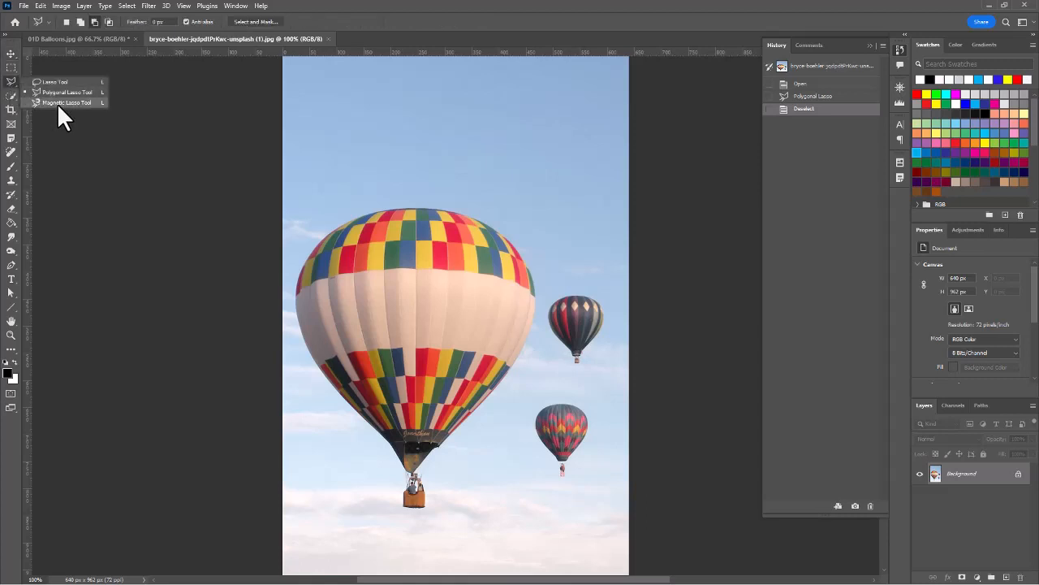
{"action": "left_click", "coordinate": [65, 103]}
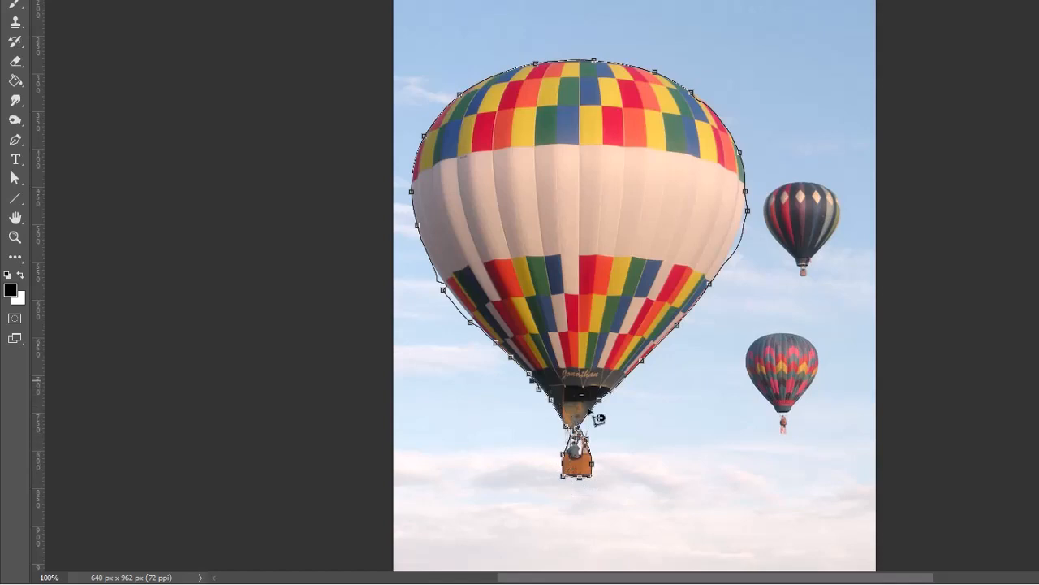
Close the magnetic lasso selection around the balloon and zoom in to 200%.
{"action": "left_click", "coordinate": [541, 389]}
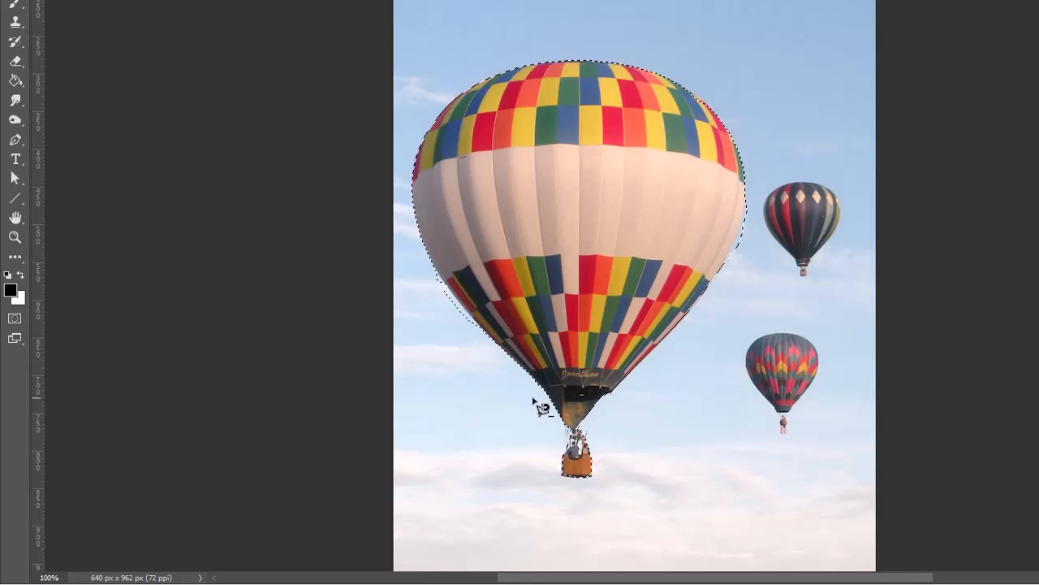
{"action": "left_click", "coordinate": [15, 236]}
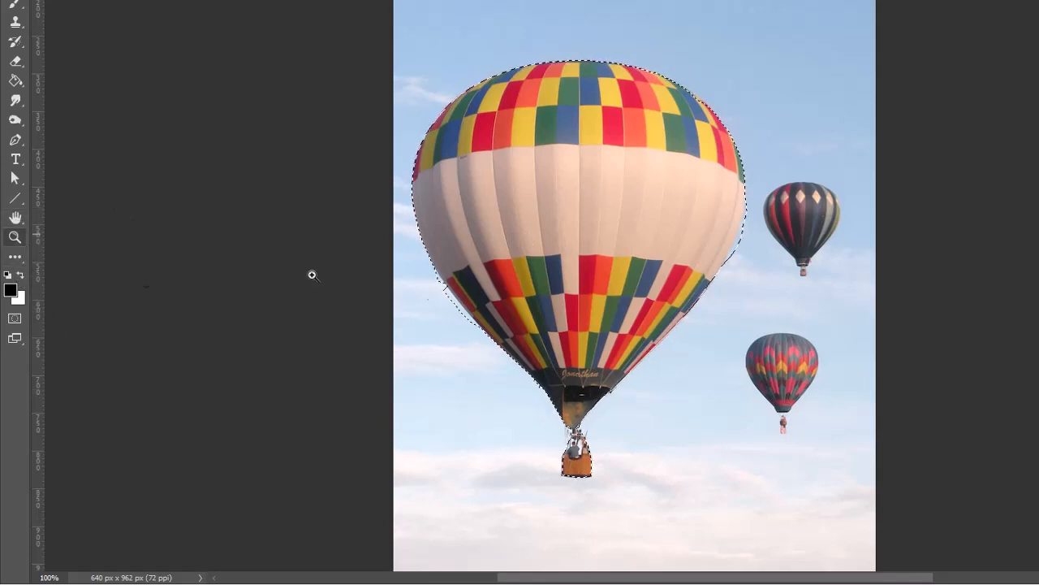
{"action": "left_click", "coordinate": [576, 335]}
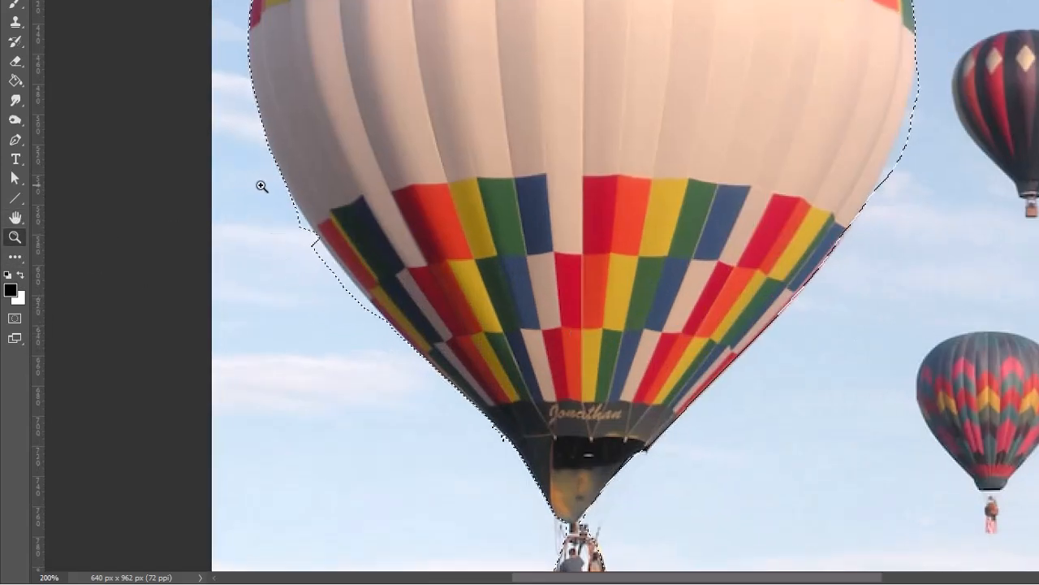
Trim the excess at the balloon's lower-left edge from the selection with the Magnetic Lasso.
{"action": "key", "text": "l"}
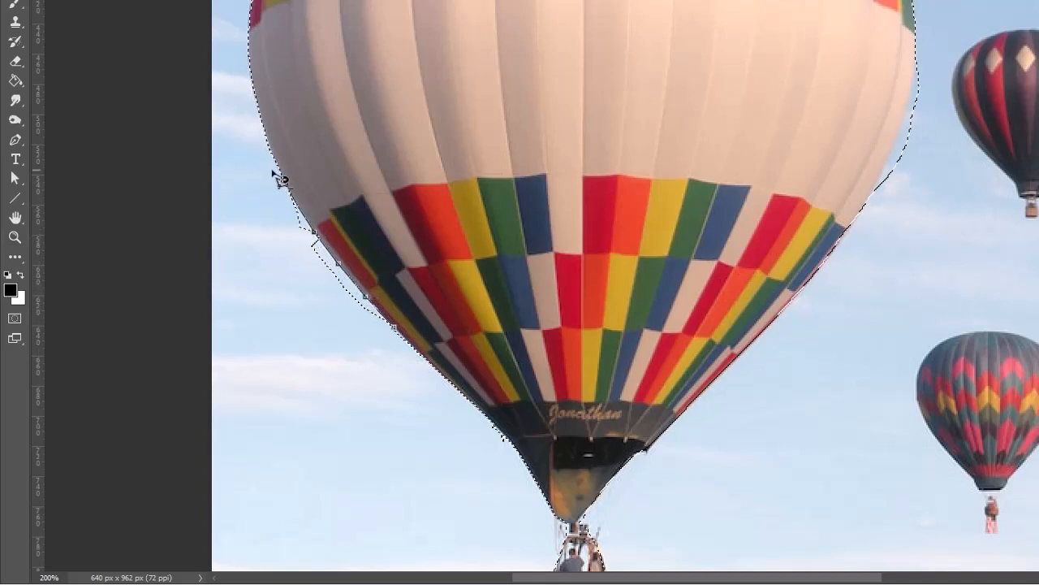
{"action": "left_click", "coordinate": [392, 404]}
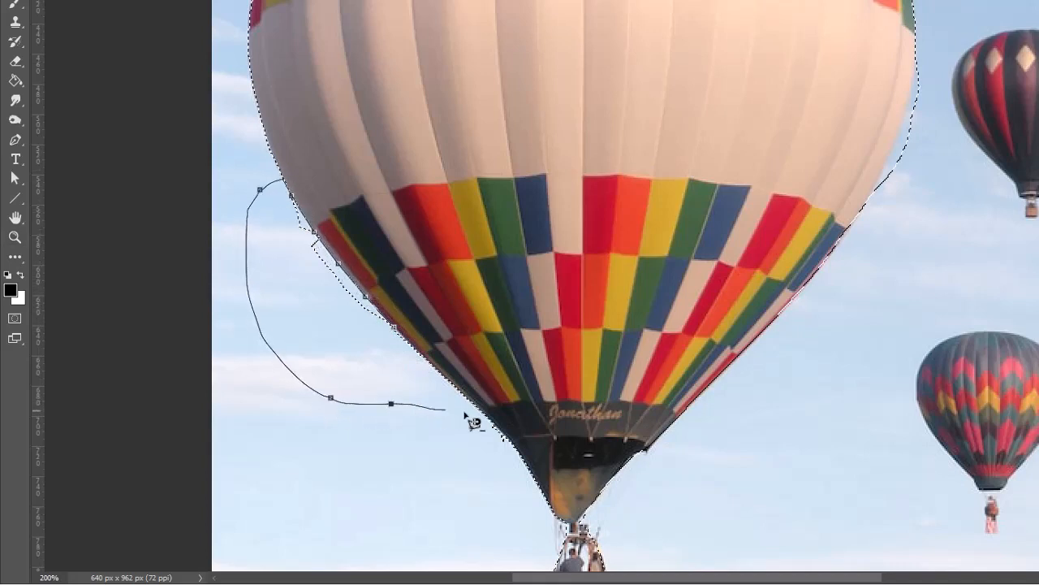
{"action": "left_click", "coordinate": [395, 366]}
{"action": "double_click", "coordinate": [395, 366]}
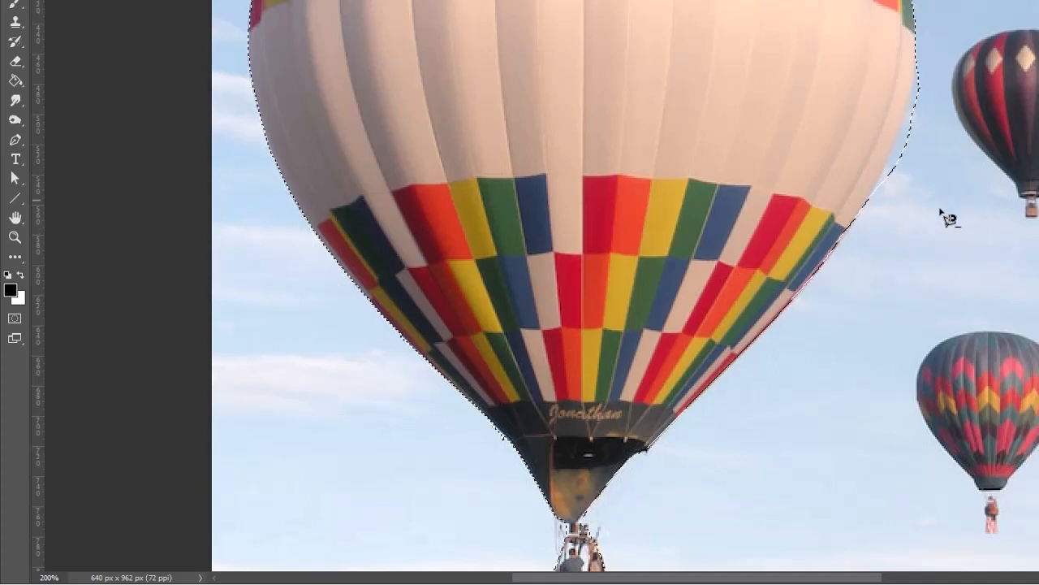
{"action": "left_click", "coordinate": [854, 227]}
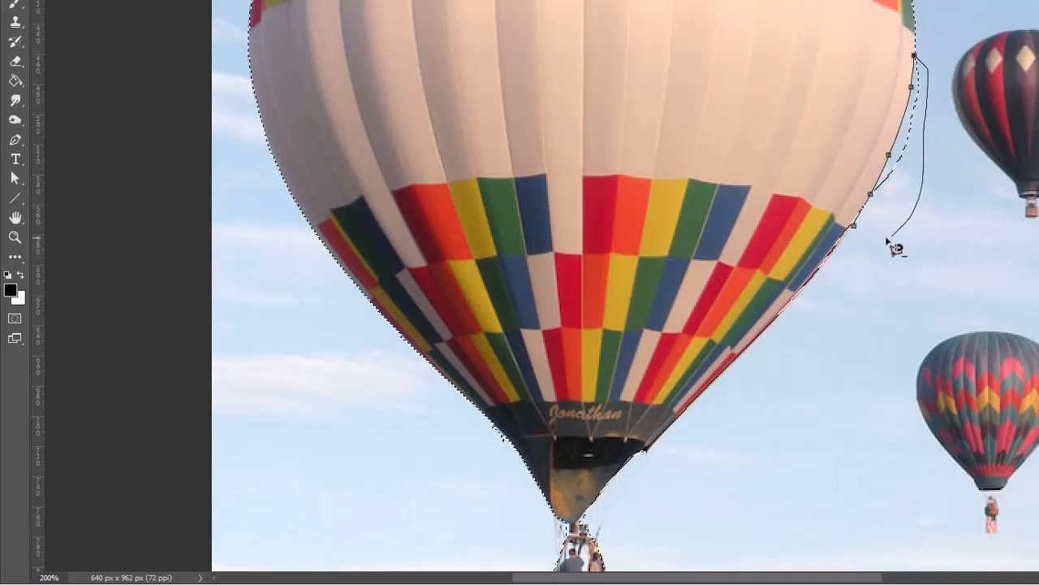
{"action": "key", "text": "Escape"}
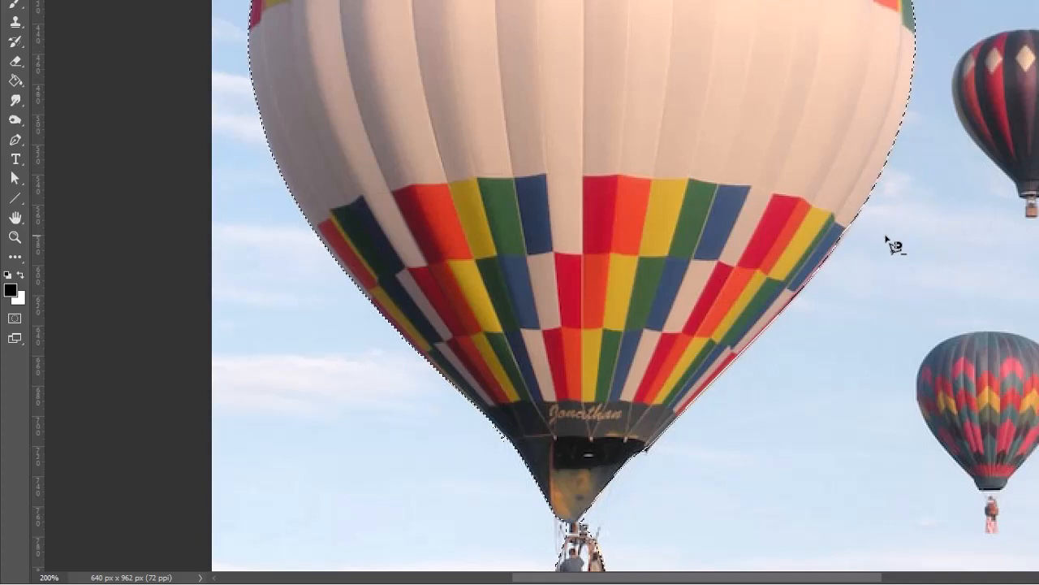
Zoom back out to 100% and return to the landscape balloons photo.
{"action": "scroll", "coordinate": [672, 356], "scroll_direction": "down", "scroll_amount": 3}
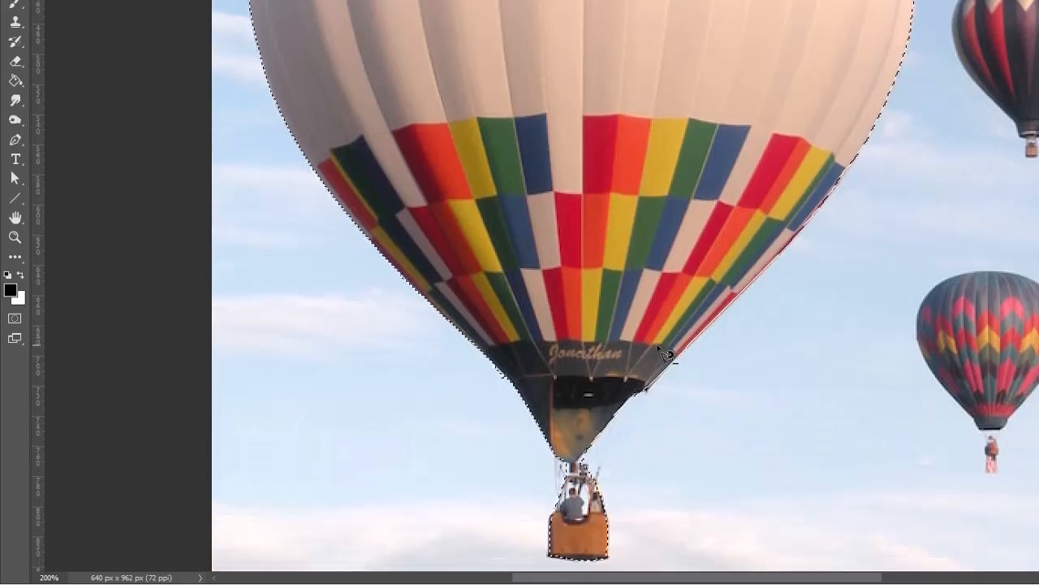
{"action": "scroll", "coordinate": [689, 260], "scroll_direction": "up", "scroll_amount": 1}
{"action": "scroll", "coordinate": [689, 260], "scroll_direction": "up", "scroll_amount": 5}
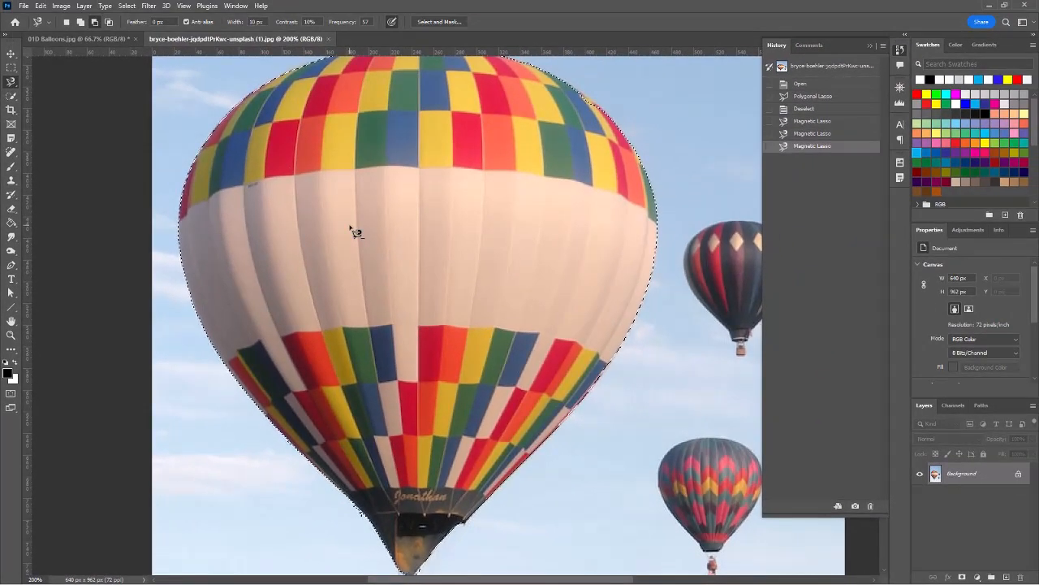
{"action": "left_click", "coordinate": [11, 334]}
{"action": "left_click", "coordinate": [324, 276], "text": "alt"}
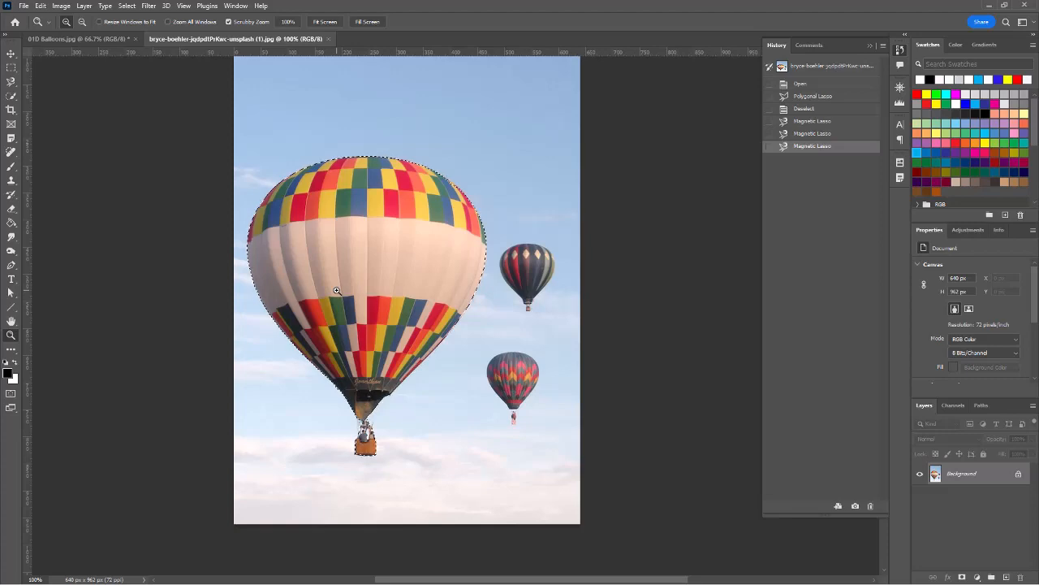
{"action": "left_click", "coordinate": [87, 39]}
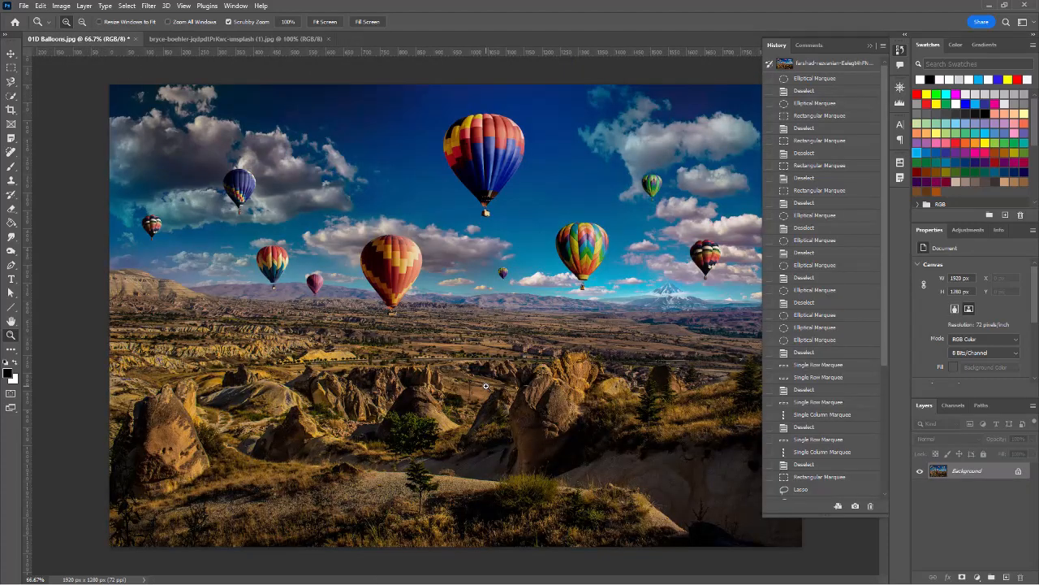
Paste the large balloon into the landscape and move it to the lower left.
{"action": "key", "text": "ctrl+v"}
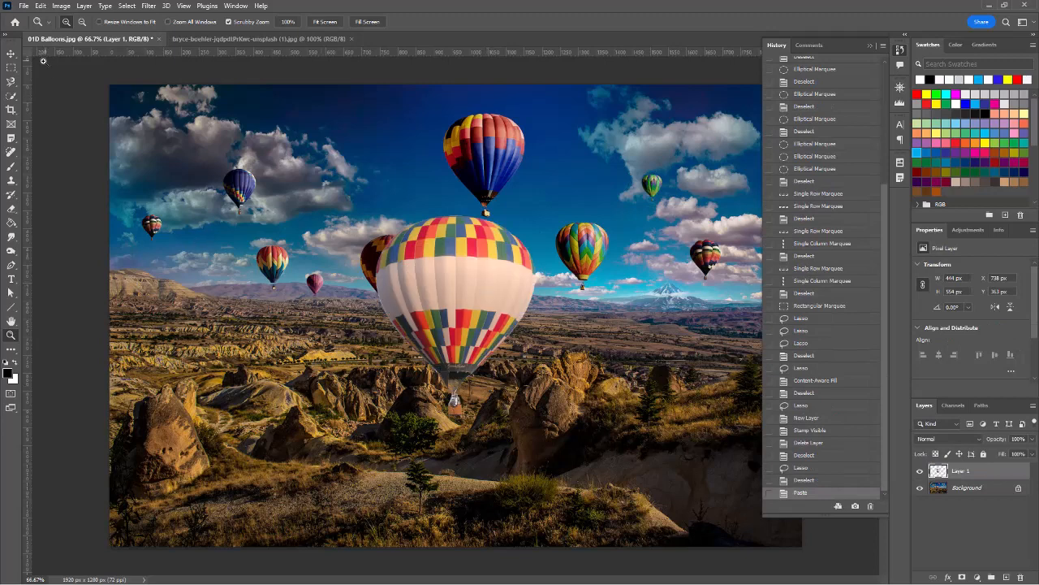
{"action": "left_click", "coordinate": [11, 52]}
{"action": "left_click_drag", "start_coordinate": [493, 270], "coordinate": [223, 311]}
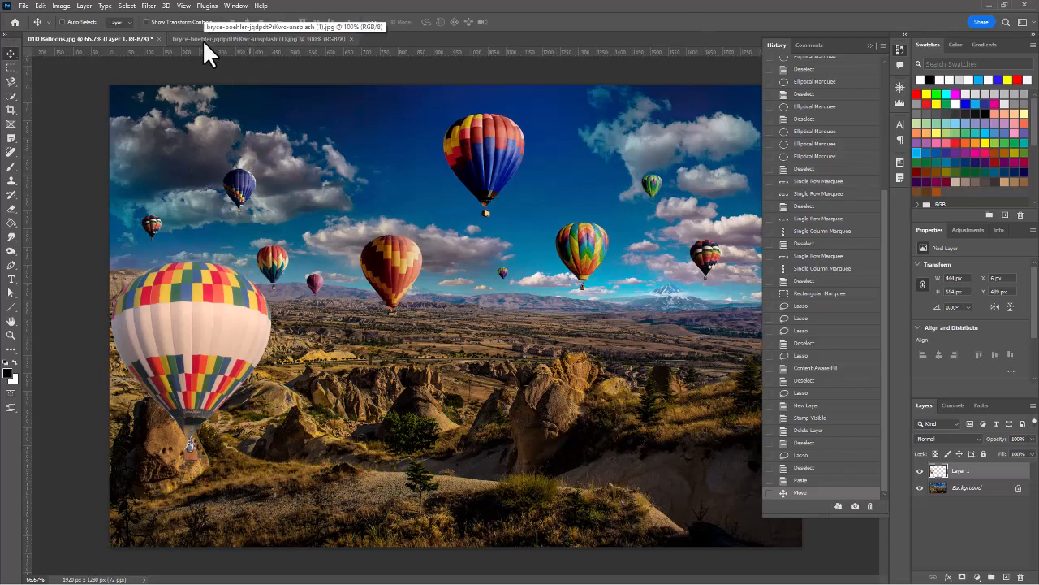
Undo the move and the paste, then return to the second balloon photo.
{"action": "key", "text": "ctrl+z"}
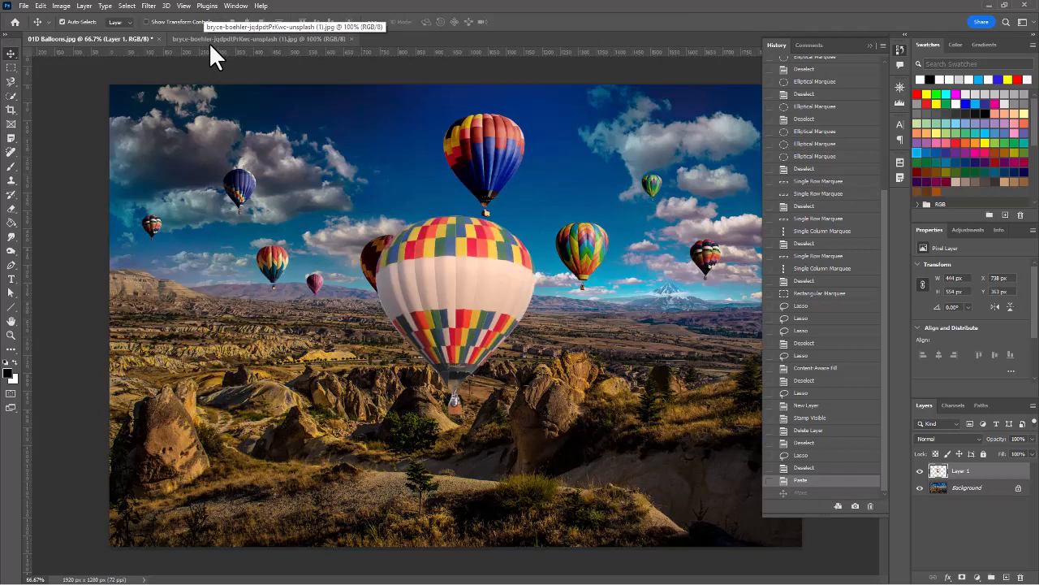
{"action": "key", "text": "ctrl+z"}
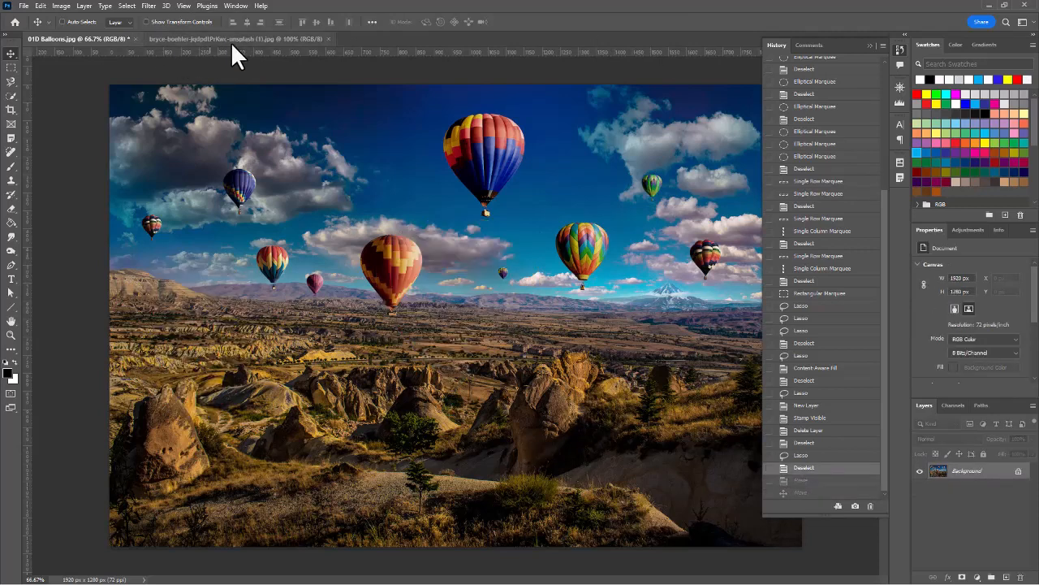
{"action": "left_click", "coordinate": [244, 39]}
Try a magnetic lasso trace along the balloon's top edge, then clear the resulting selection.
{"action": "key", "text": "l"}
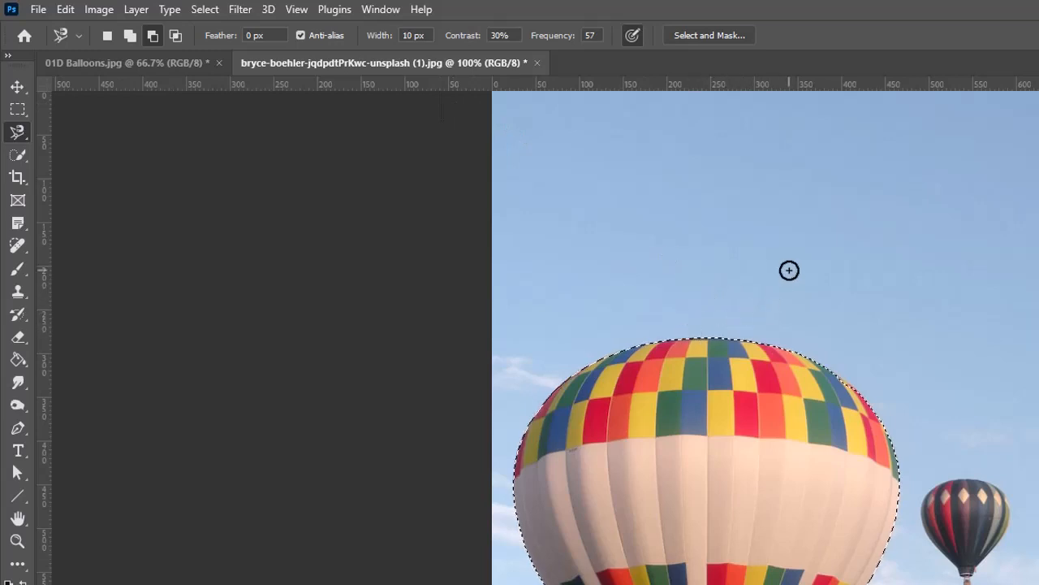
{"action": "key", "text": "ctrl+d"}
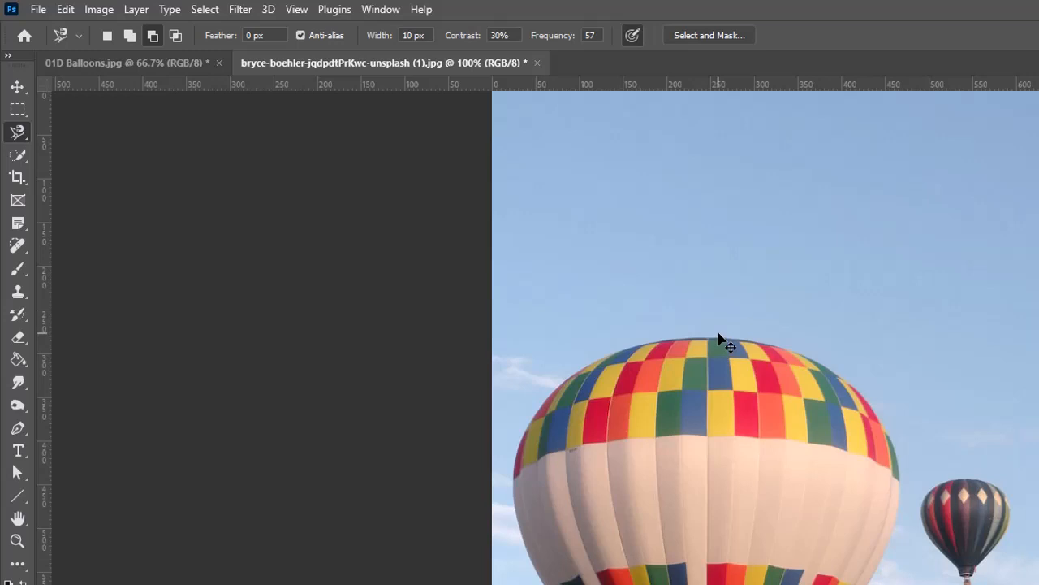
{"action": "left_click", "coordinate": [722, 334]}
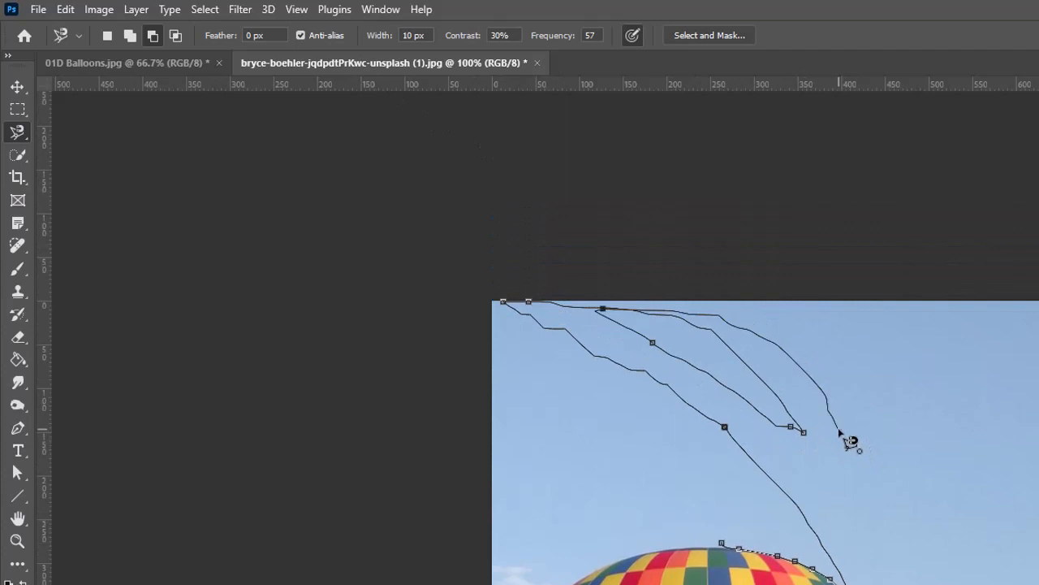
{"action": "key", "text": "Escape"}
{"action": "double_click", "coordinate": [840, 430]}
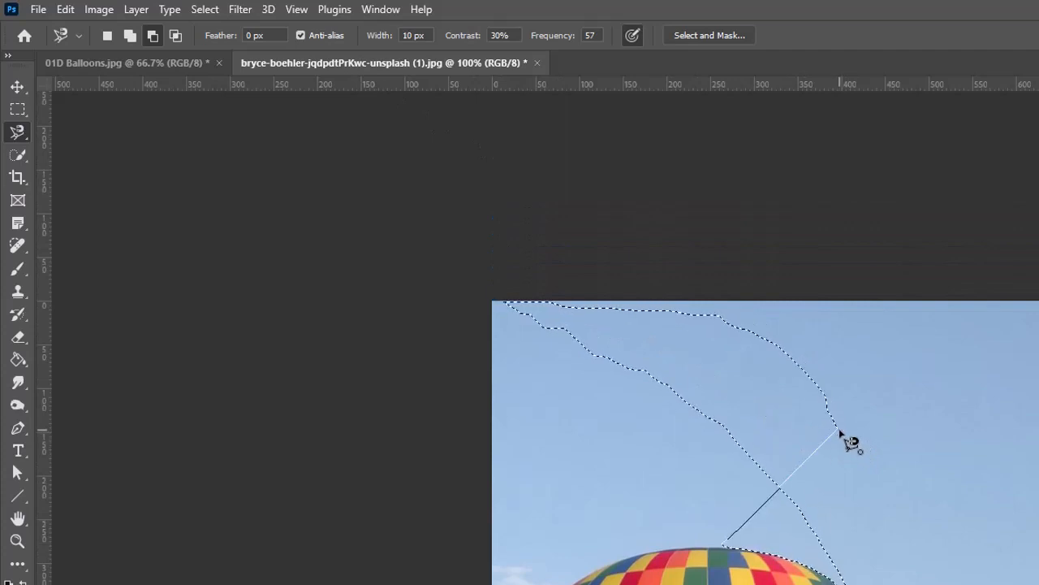
{"action": "key", "text": "ctrl+d"}
Set the Magnetic Lasso width to 30 px in the options bar.
{"action": "scroll", "coordinate": [865, 528], "scroll_direction": "down", "scroll_amount": 3}
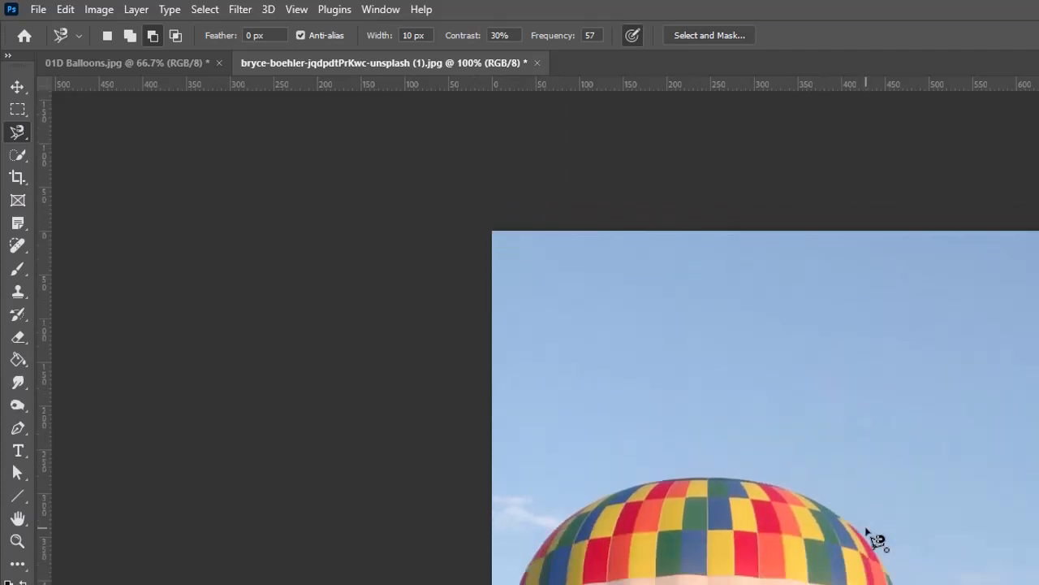
{"action": "scroll", "coordinate": [865, 509], "scroll_direction": "down", "scroll_amount": 2}
{"action": "left_click_drag", "start_coordinate": [415, 38], "coordinate": [380, 38]}
{"action": "type", "text": "30"}
{"action": "key", "text": "Caps_Lock"}
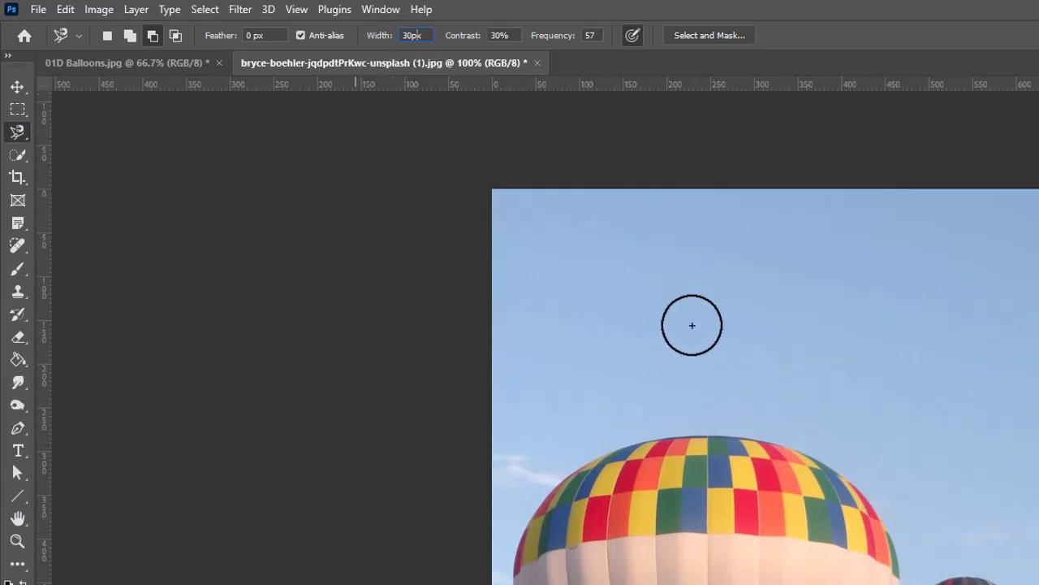
Trace from the balloon's top down its right edge, adjusting detection width and contrast as you go.
{"action": "left_click", "coordinate": [751, 422]}
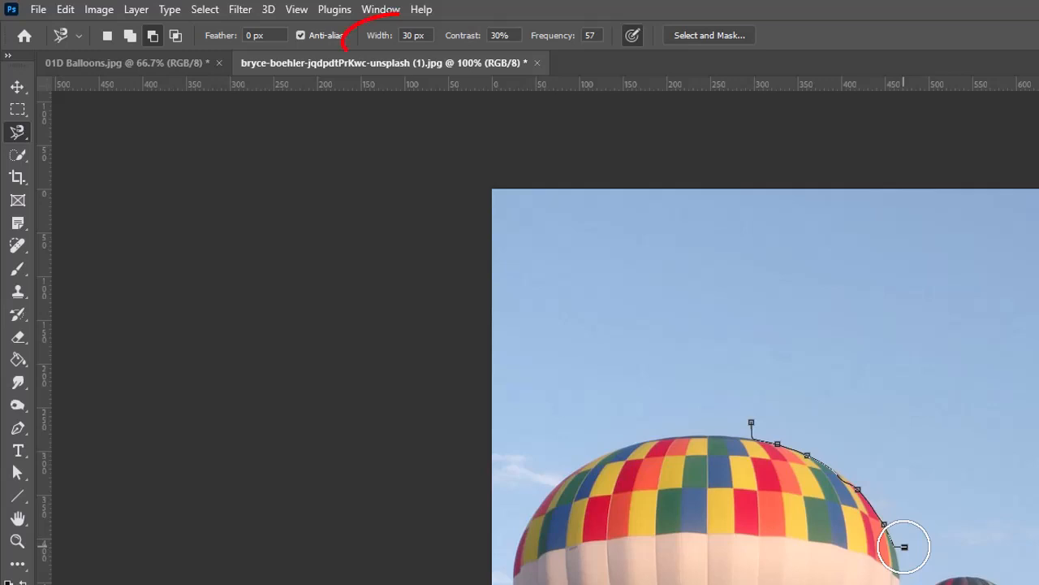
{"action": "key", "text": "bracketleft"}
{"action": "key", "text": "bracketleft"}
{"action": "key", "text": "bracketleft"}
{"action": "key", "text": "bracketleft"}
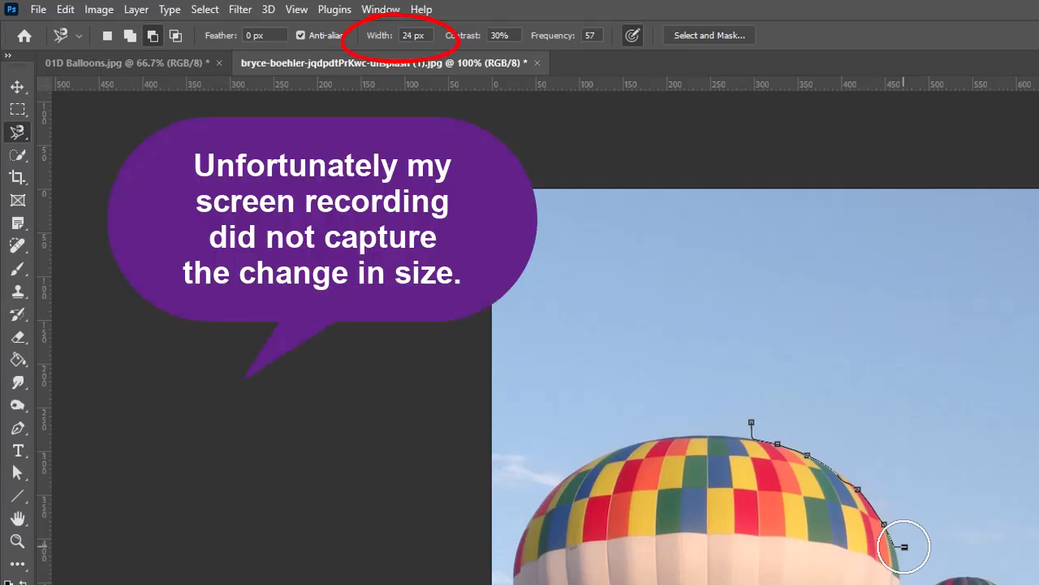
{"action": "key", "text": "bracketleft"}
{"action": "key", "text": "bracketleft"}
{"action": "key", "text": "bracketright"}
{"action": "key", "text": "bracketright"}
{"action": "key", "text": "bracketright"}
{"action": "key", "text": "bracketright"}
{"action": "key", "text": "bracketright"}
{"action": "key", "text": "bracketright"}
{"action": "key", "text": "bracketright"}
{"action": "key", "text": "bracketright"}
{"action": "key", "text": "bracketright"}
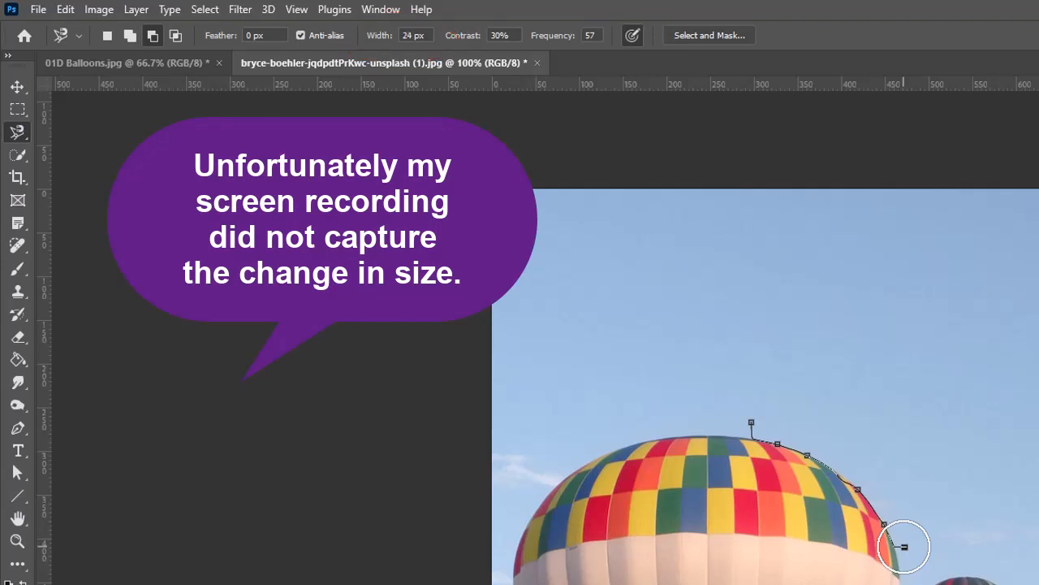
{"action": "key", "text": "bracketright"}
{"action": "key", "text": "bracketright"}
{"action": "key", "text": "bracketleft"}
{"action": "key", "text": "bracketleft"}
{"action": "key", "text": "bracketleft"}
{"action": "key", "text": "bracketleft"}
{"action": "key", "text": "bracketleft"}
{"action": "key", "text": "bracketleft"}
{"action": "key", "text": "bracketleft"}
{"action": "key", "text": "bracketleft"}
{"action": "key", "text": "bracketleft"}
{"action": "key", "text": "bracketleft"}
{"action": "key", "text": "bracketleft"}
{"action": "key", "text": "bracketleft"}
{"action": "key", "text": "bracketleft"}
{"action": "key", "text": "bracketleft"}
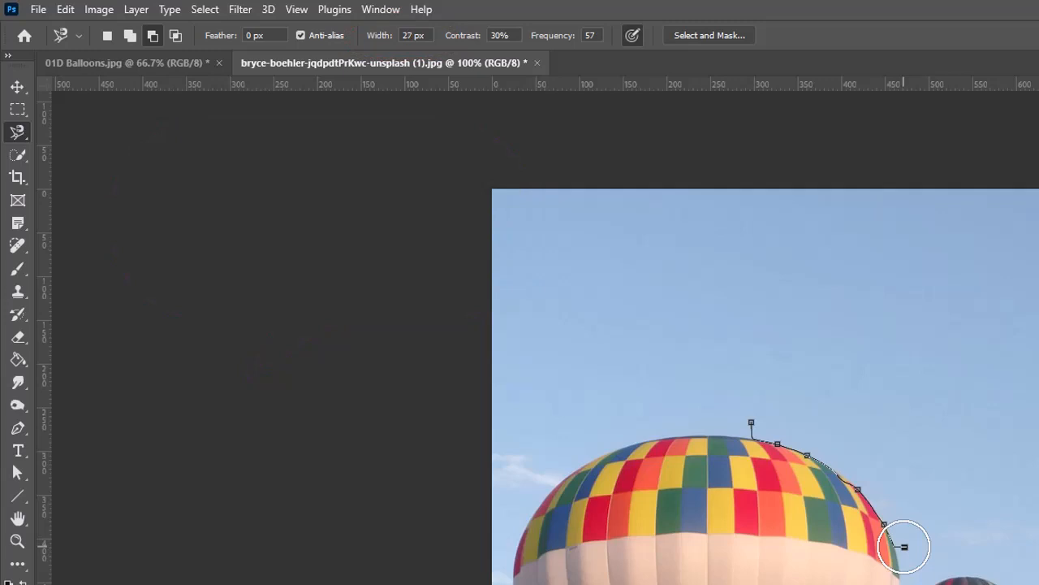
{"action": "key", "text": "bracketright"}
{"action": "key", "text": "bracketright"}
{"action": "key", "text": "bracketright"}
{"action": "key", "text": "bracketright"}
{"action": "key", "text": "bracketright"}
{"action": "key", "text": "bracketright"}
{"action": "key", "text": "bracketright"}
{"action": "key", "text": "comma"}
{"action": "key", "text": "comma"}
{"action": "key", "text": "comma"}
{"action": "key", "text": "comma"}
{"action": "key", "text": "comma"}
{"action": "key", "text": "comma"}
{"action": "key", "text": "comma"}
{"action": "key", "text": "comma"}
{"action": "key", "text": "comma"}
{"action": "key", "text": "comma"}
{"action": "key", "text": "comma"}
{"action": "key", "text": "comma"}
{"action": "key", "text": "comma"}
{"action": "key", "text": "comma"}
{"action": "key", "text": "comma"}
{"action": "key", "text": "comma"}
{"action": "key", "text": "comma"}
{"action": "key", "text": "comma"}
{"action": "key", "text": "comma"}
{"action": "key", "text": "comma"}
{"action": "key", "text": "comma"}
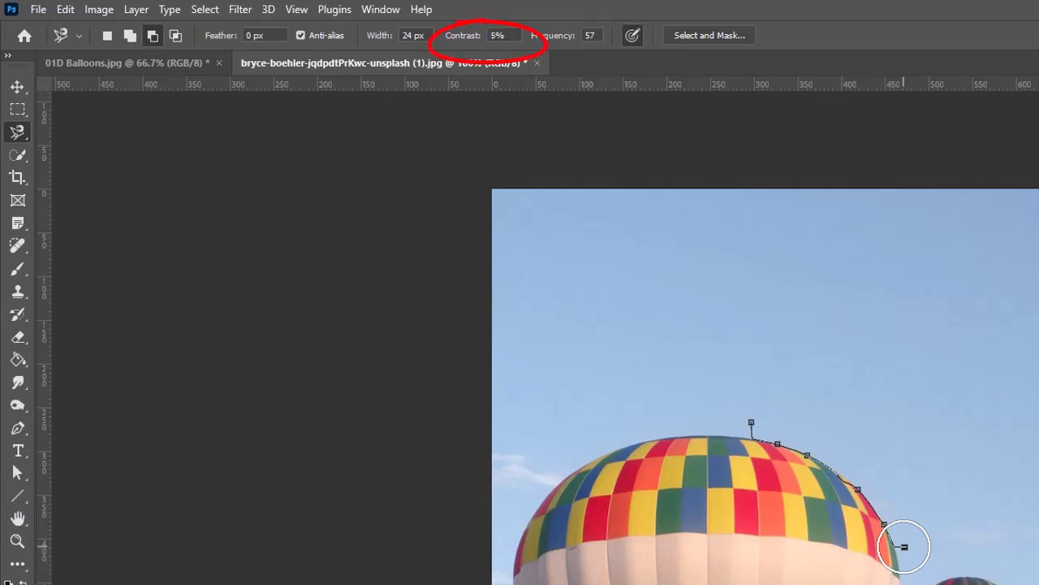
{"action": "key", "text": "period"}
{"action": "key", "text": "period"}
{"action": "key", "text": "period"}
{"action": "key", "text": "period"}
{"action": "key", "text": "period"}
{"action": "key", "text": "period"}
{"action": "key", "text": "period"}
{"action": "key", "text": "period"}
{"action": "key", "text": "period"}
{"action": "key", "text": "period"}
{"action": "key", "text": "period"}
{"action": "key", "text": "period"}
{"action": "key", "text": "period"}
{"action": "key", "text": "period"}
{"action": "key", "text": "comma"}
{"action": "key", "text": "comma"}
{"action": "key", "text": "comma"}
{"action": "key", "text": "comma"}
{"action": "key", "text": "comma"}
{"action": "key", "text": "comma"}
{"action": "key", "text": "comma"}
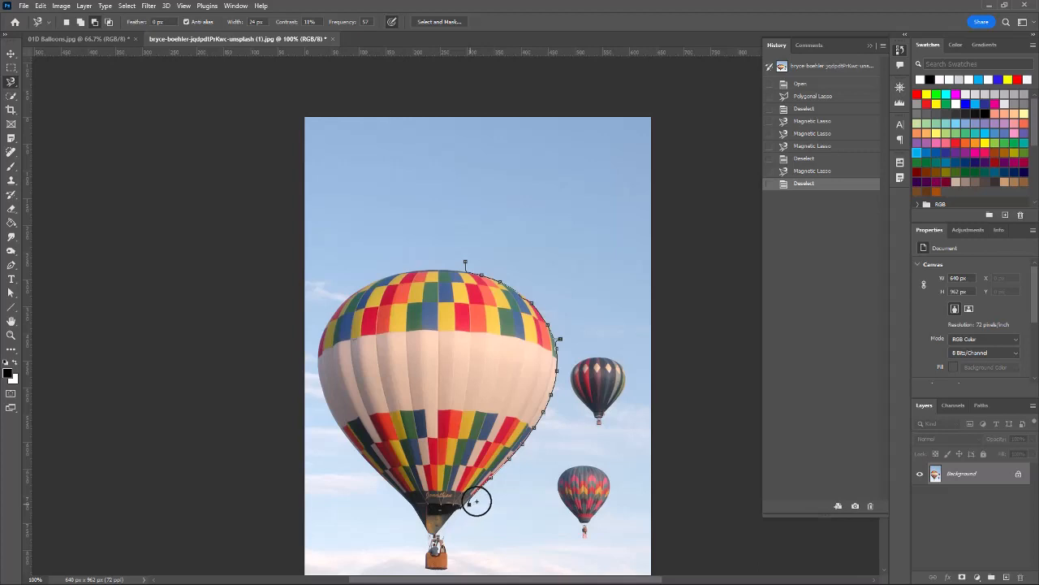
Close the right-half selection, clear it, and trace the balloon's right side again.
{"action": "double_click", "coordinate": [475, 500]}
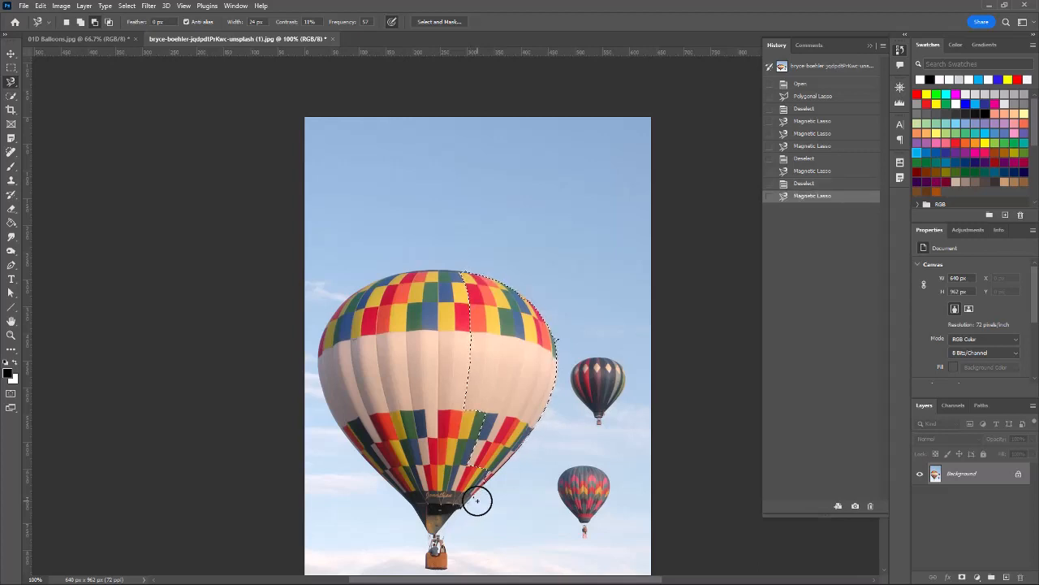
{"action": "key", "text": "ctrl+d"}
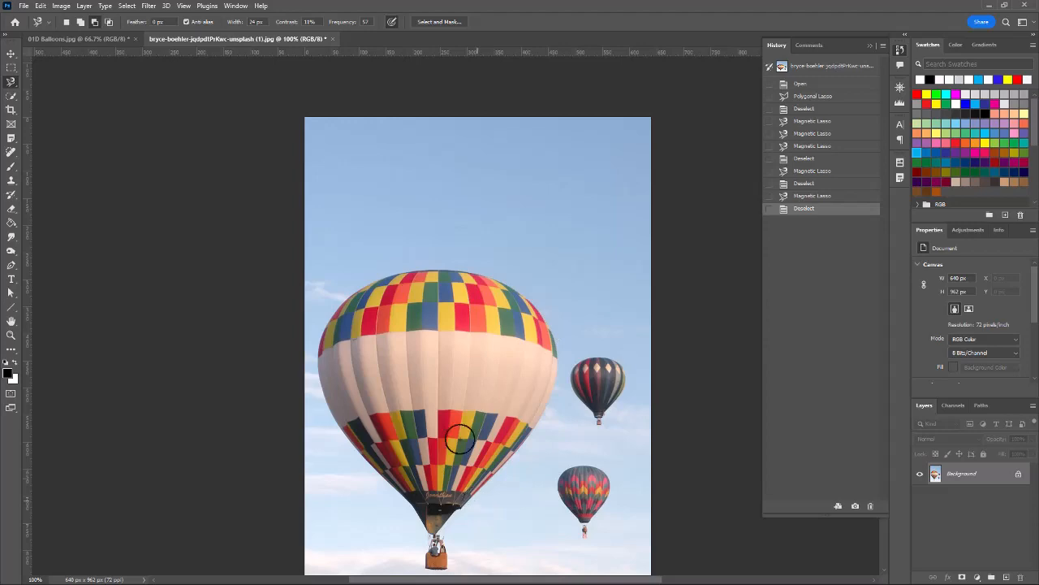
{"action": "left_click", "coordinate": [365, 22]}
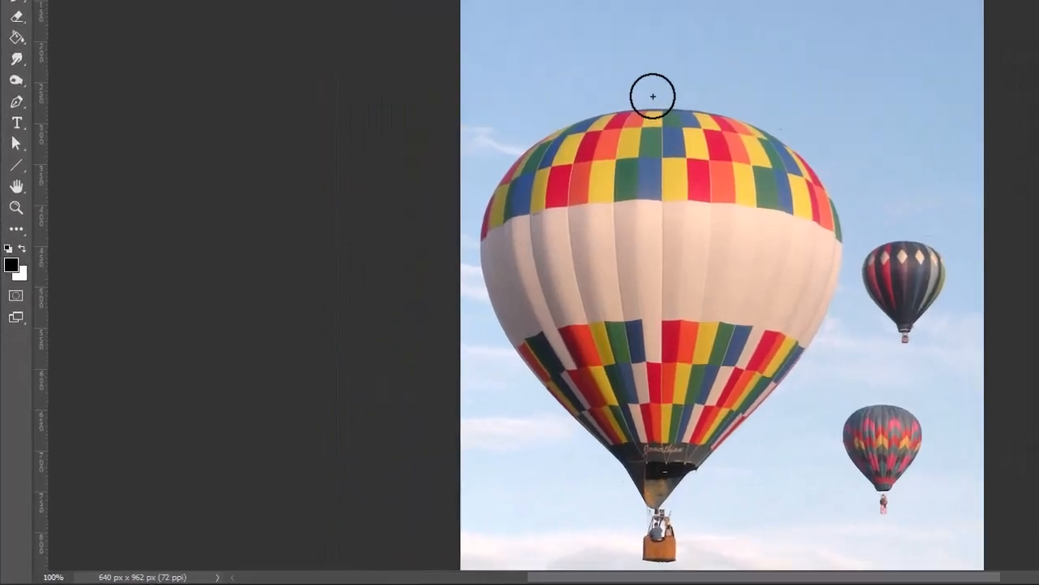
{"action": "left_click", "coordinate": [657, 98]}
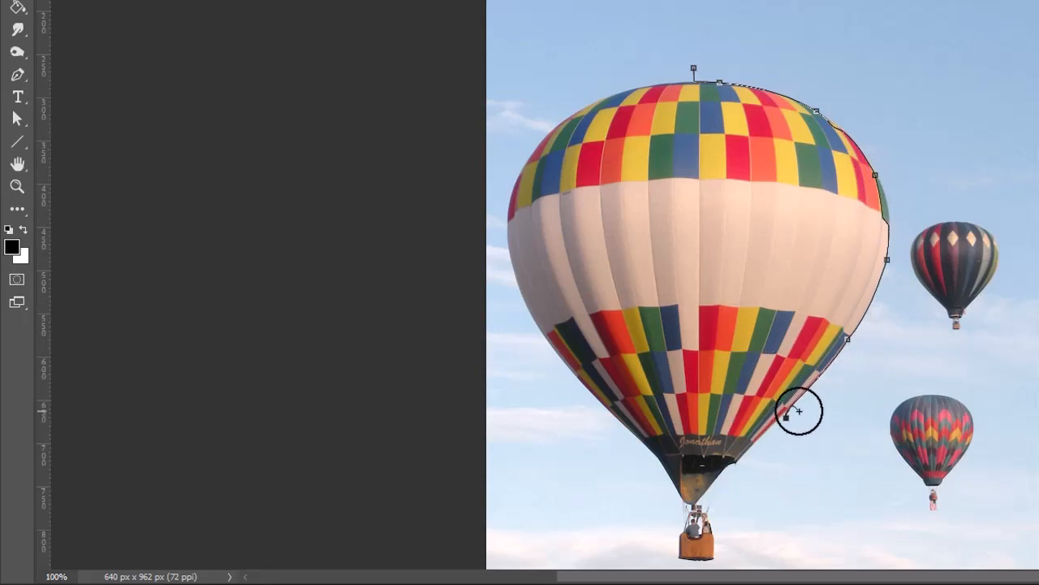
{"action": "double_click", "coordinate": [799, 411]}
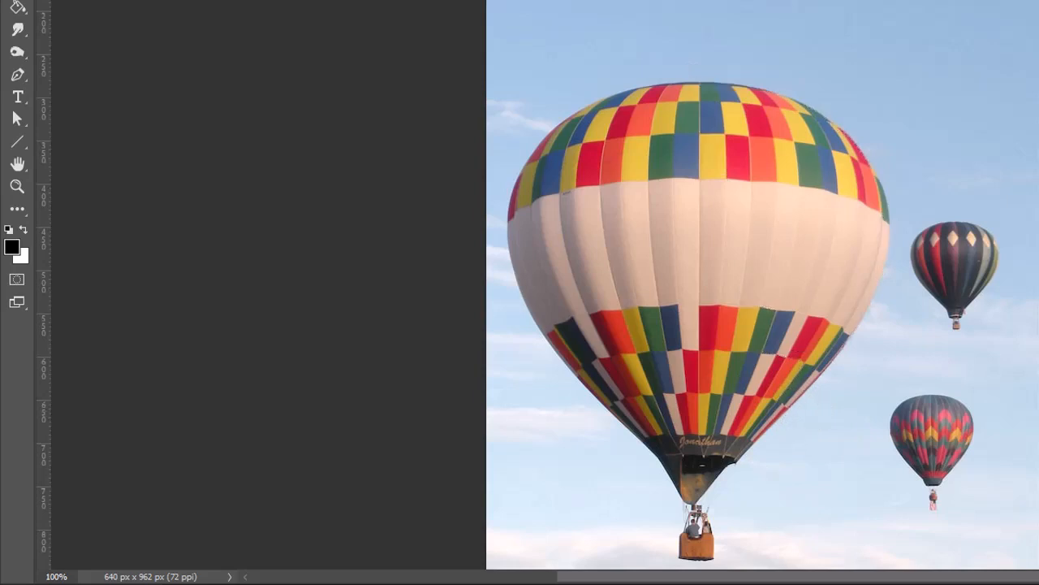
Select the balloon's right part once more, then deselect everything.
{"action": "left_click", "coordinate": [714, 81]}
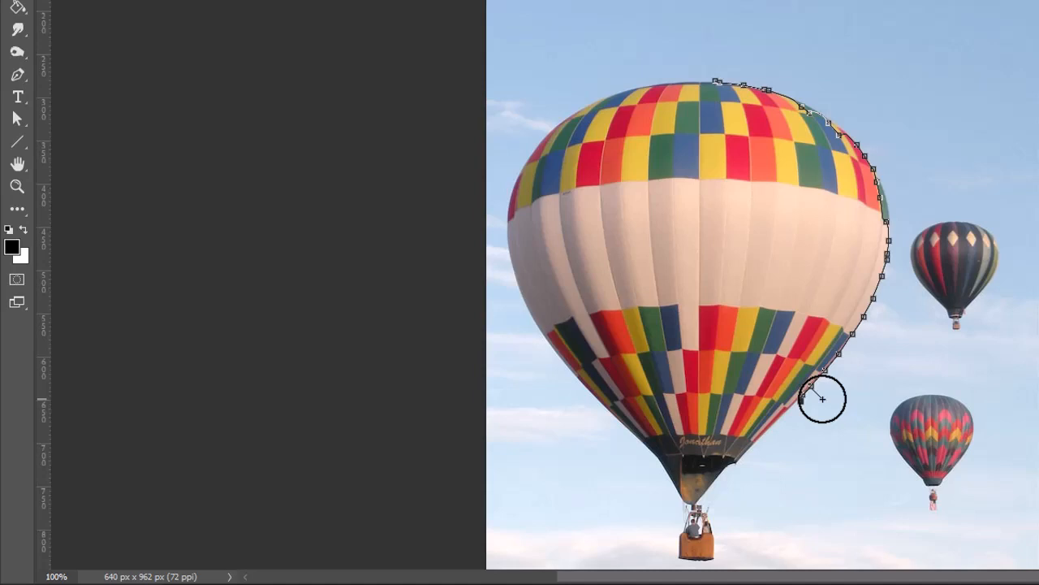
{"action": "double_click", "coordinate": [823, 399]}
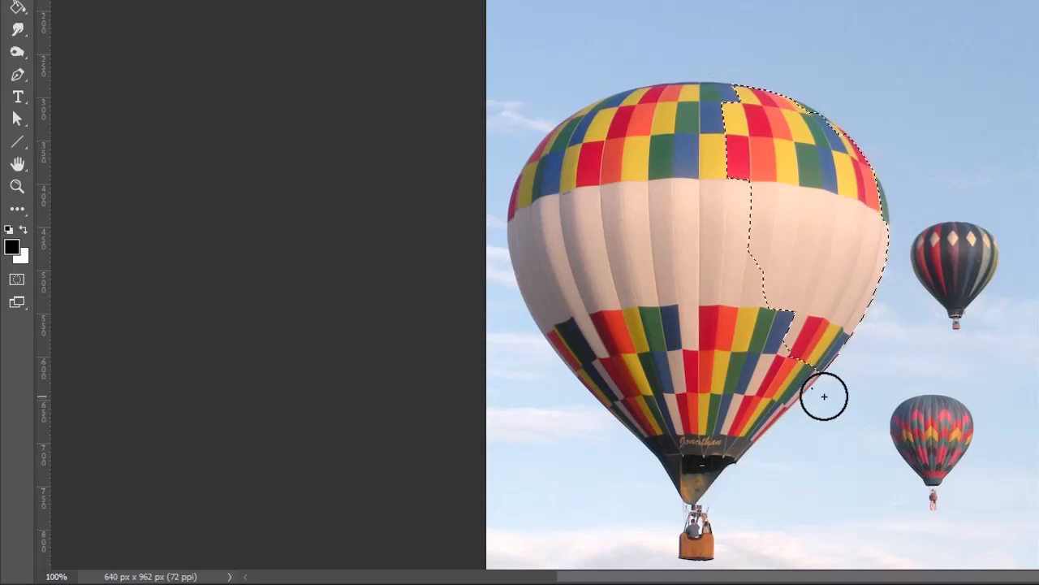
{"action": "key", "text": "ctrl+d"}
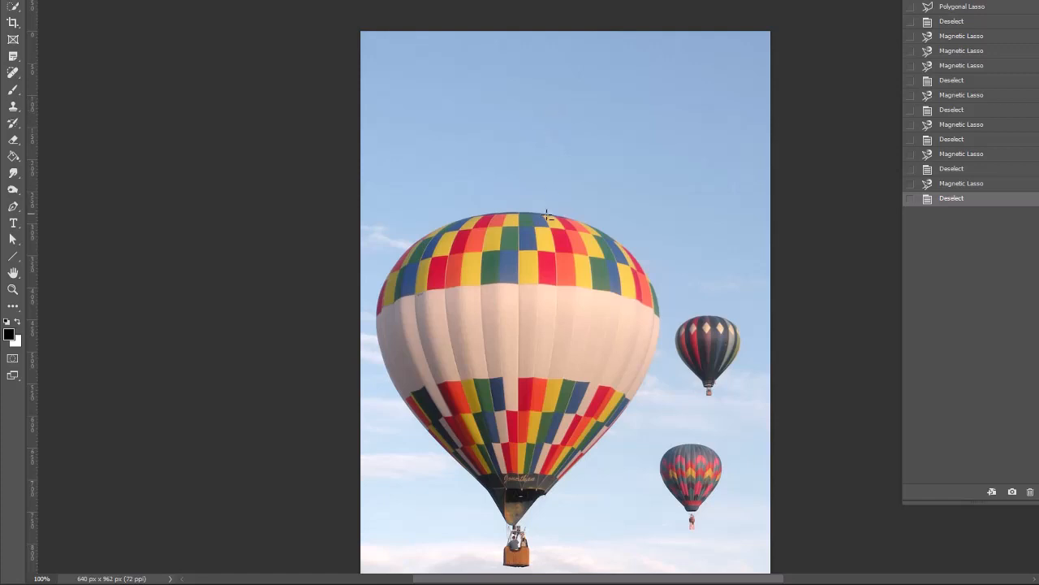
Draw two freehand lasso loops in the empty sky, deselecting after each.
{"action": "left_click", "coordinate": [543, 136]}
{"action": "key", "text": "Escape"}
{"action": "left_click_drag", "start_coordinate": [579, 169], "coordinate": [579, 169]}
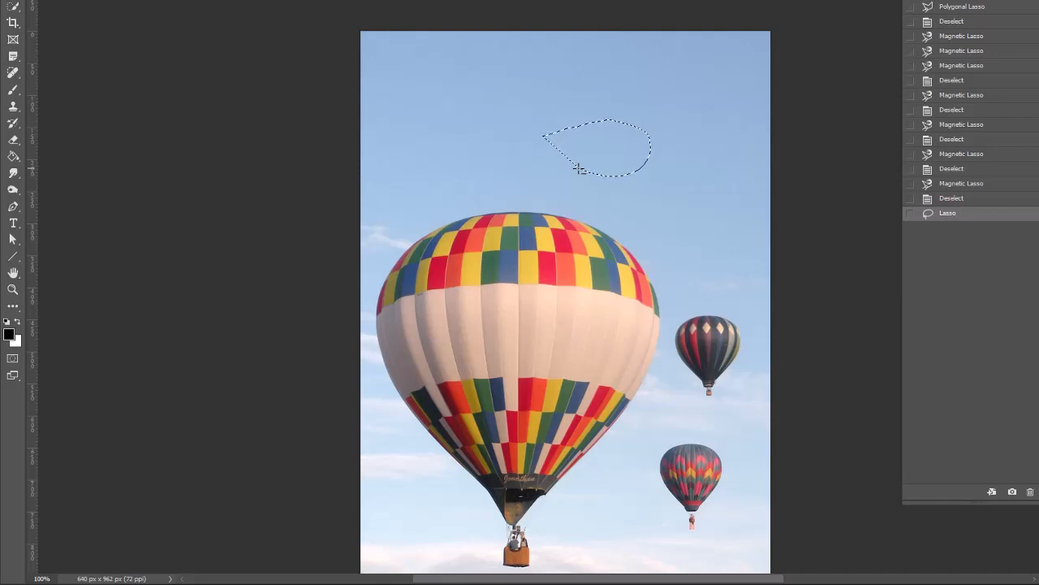
{"action": "key", "text": "ctrl+d"}
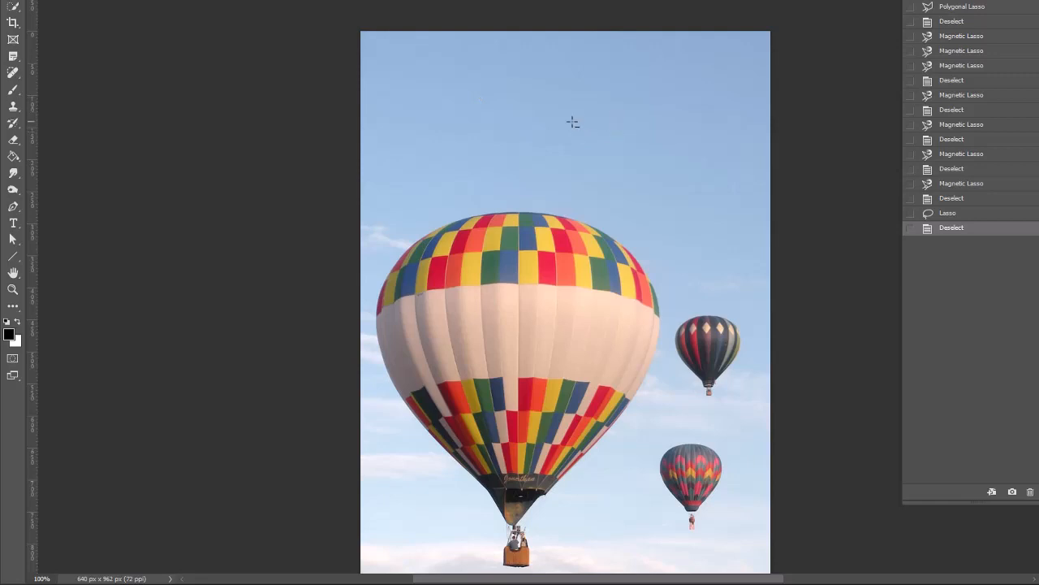
{"action": "mouse_move", "coordinate": [565, 114]}
{"action": "left_mouse_down"}
{"action": "mouse_move", "coordinate": [597, 101]}
{"action": "mouse_move", "coordinate": [627, 109]}
{"action": "mouse_move", "coordinate": [632, 132]}
{"action": "mouse_move", "coordinate": [620, 150]}
{"action": "mouse_move", "coordinate": [578, 152]}
{"action": "mouse_move", "coordinate": [558, 114]}
{"action": "left_mouse_up"}
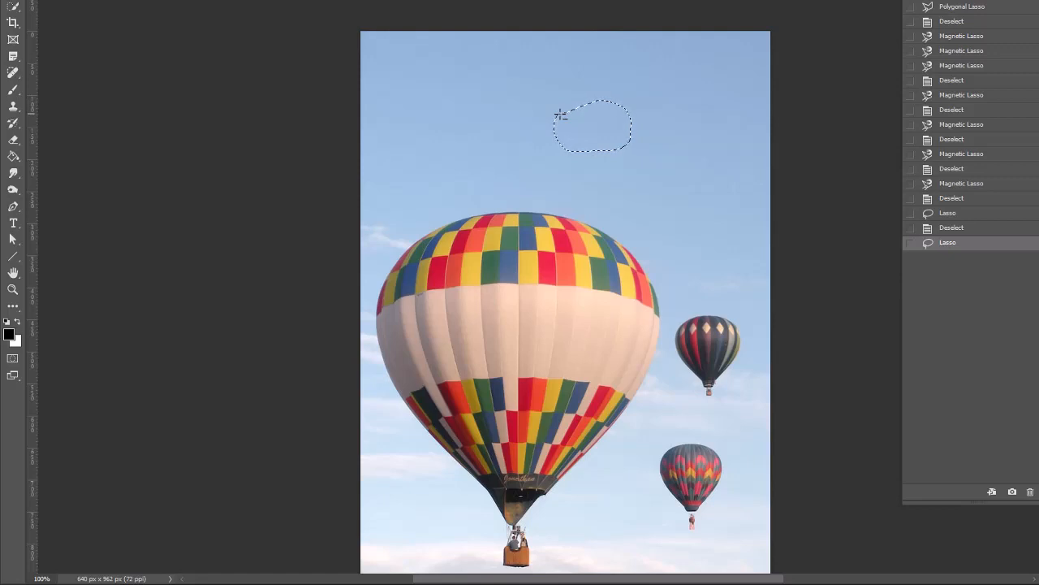
{"action": "key", "text": "ctrl+d"}
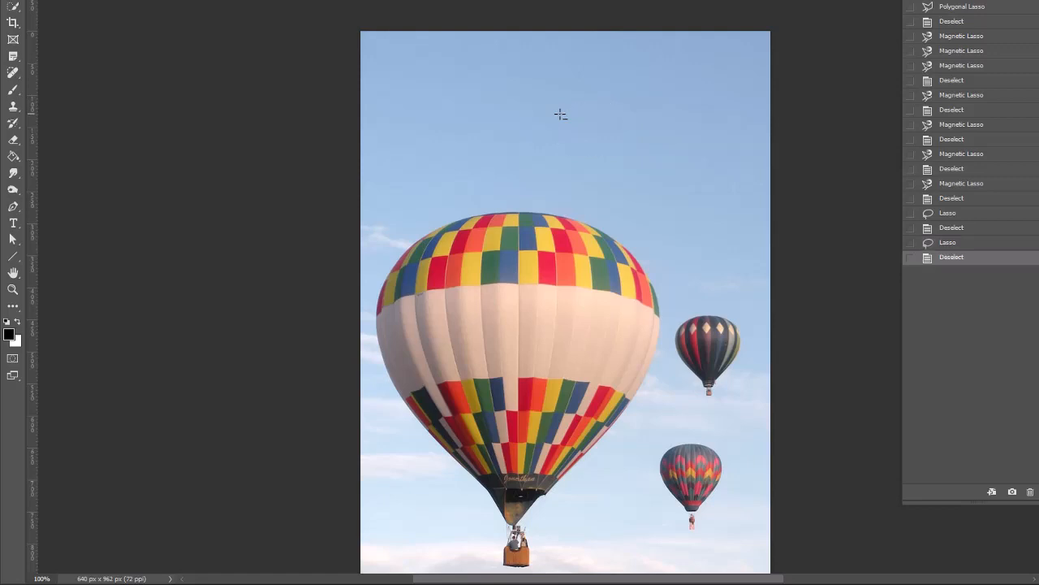
Switch to the Polygonal Lasso, draw a five-corner polygon in the sky, then deselect it.
{"action": "right_click", "coordinate": [16, 1]}
{"action": "left_click", "coordinate": [67, 3]}
{"action": "left_click", "coordinate": [550, 92]}
{"action": "left_click", "coordinate": [669, 92]}
{"action": "left_click", "coordinate": [664, 173]}
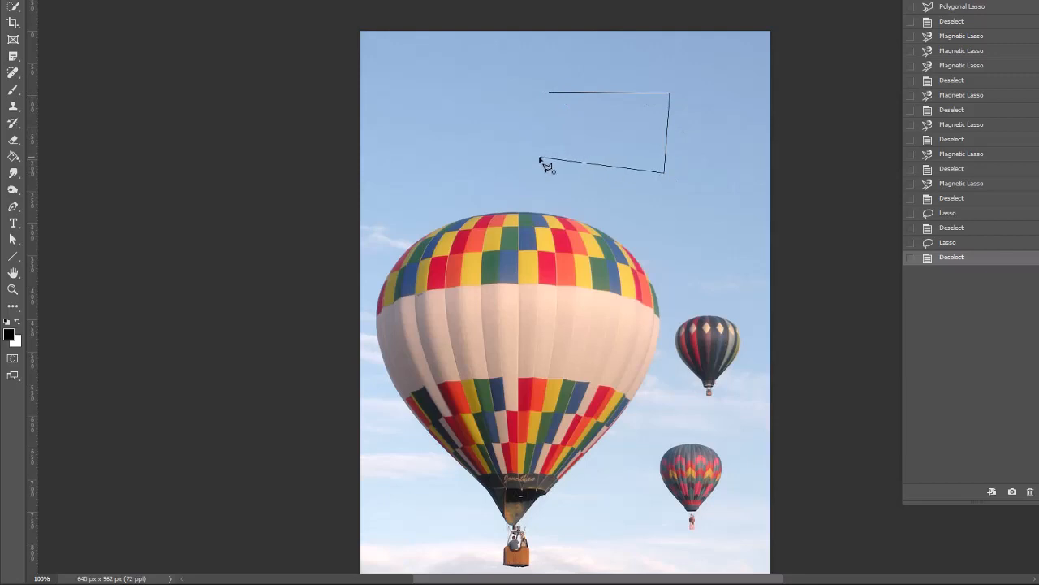
{"action": "left_click", "coordinate": [537, 157]}
{"action": "left_click", "coordinate": [517, 104]}
{"action": "left_click", "coordinate": [550, 93]}
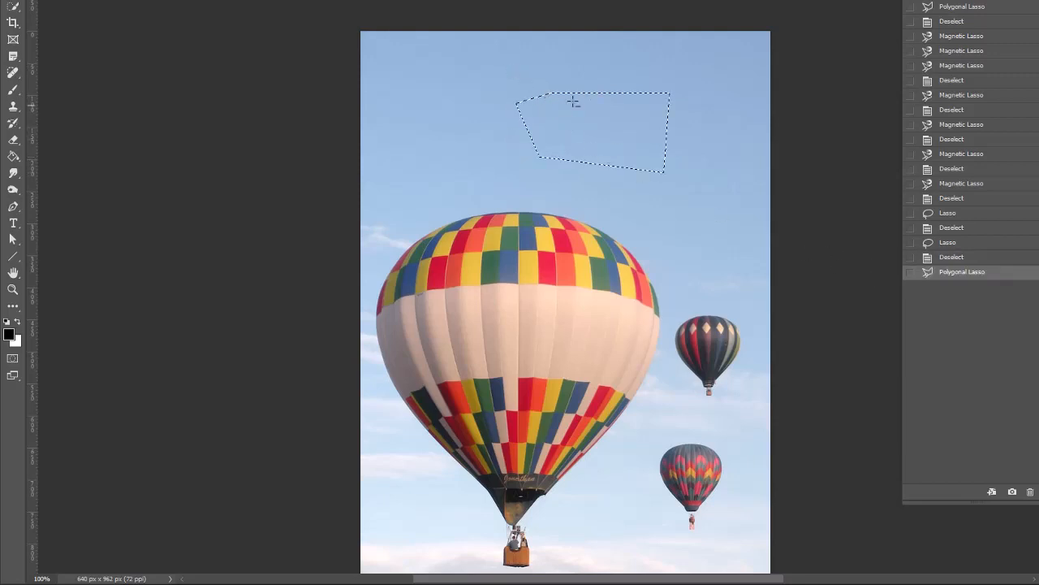
{"action": "key", "text": "ctrl+d"}
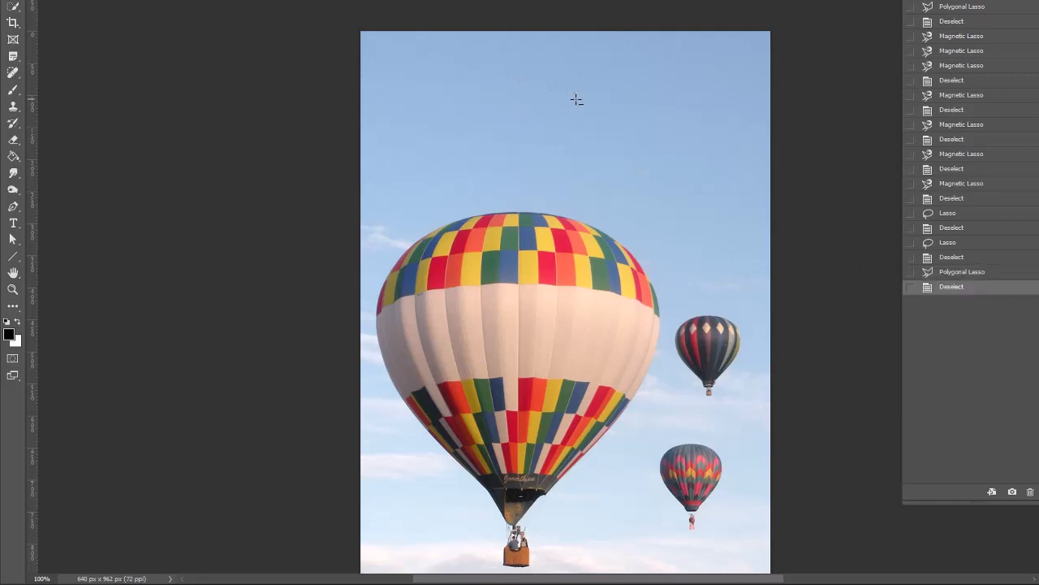
Draw a new straight-edged polygon selection in the sky, closing it at its starting point.
{"action": "left_click", "coordinate": [480, 98]}
{"action": "left_click", "coordinate": [685, 98]}
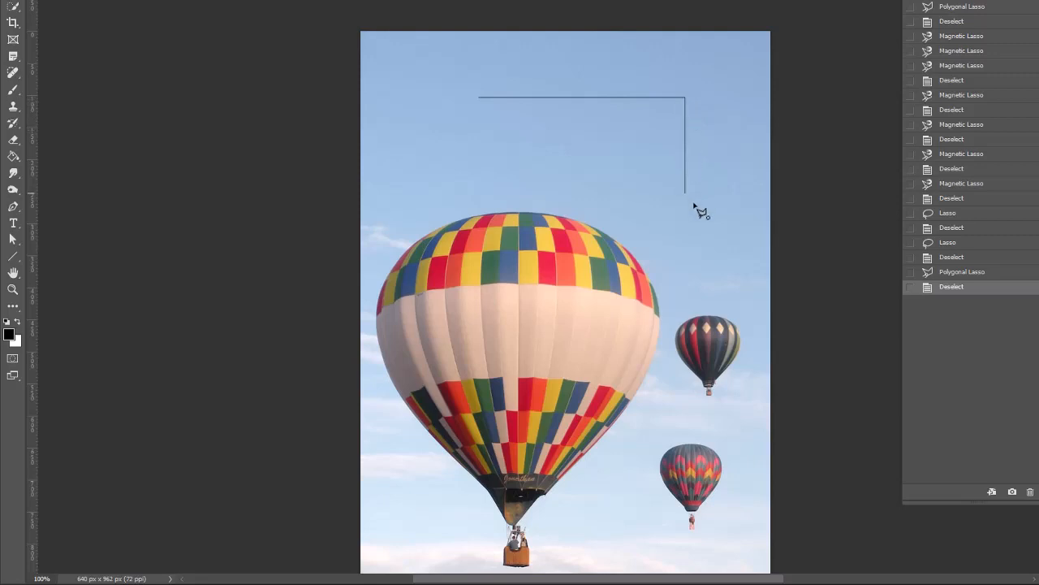
{"action": "left_click", "coordinate": [685, 236]}
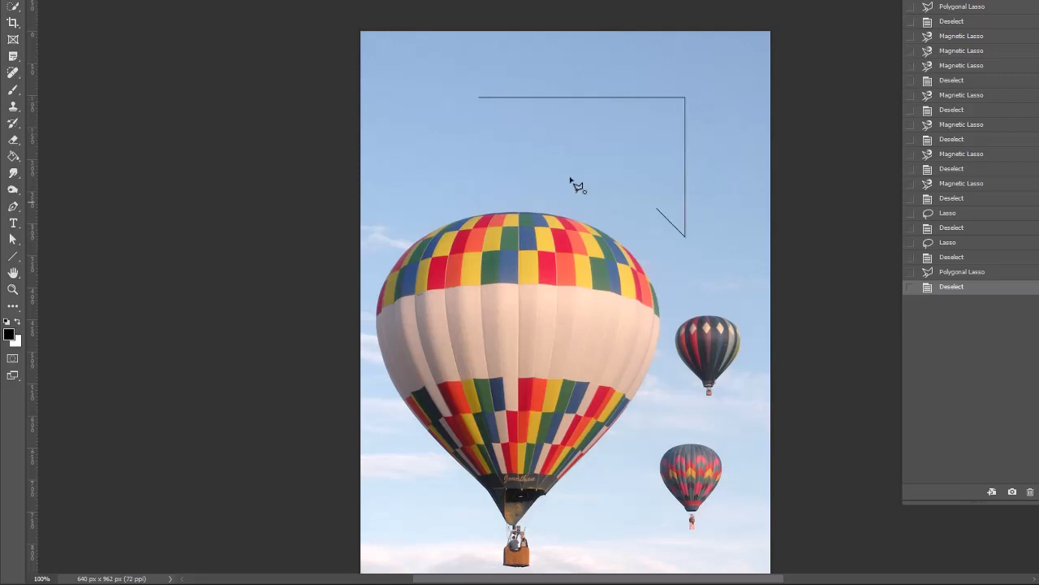
{"action": "left_click", "coordinate": [501, 137]}
{"action": "left_click", "coordinate": [476, 113]}
{"action": "left_click", "coordinate": [456, 102]}
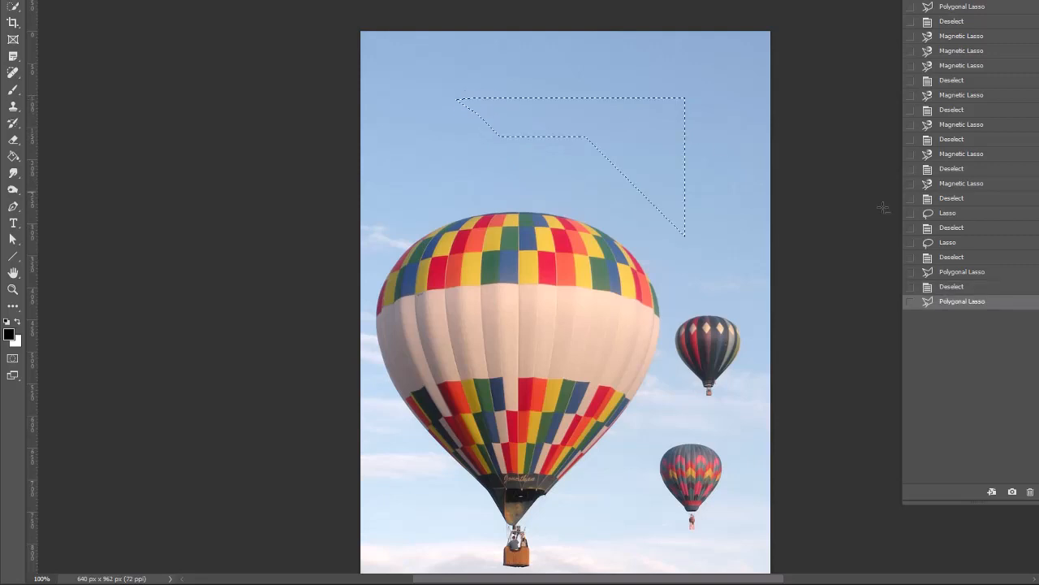